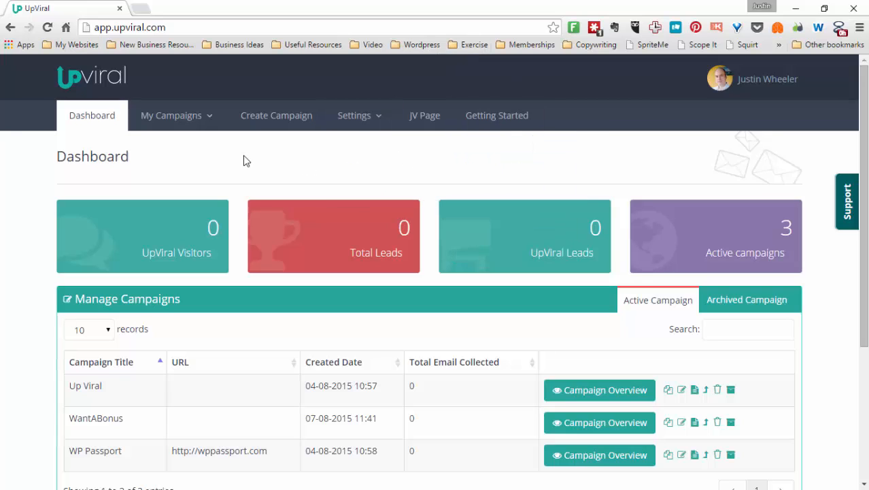
# Create a new campaign, naming it with the user's full name
pyautogui.moveTo(191, 124)
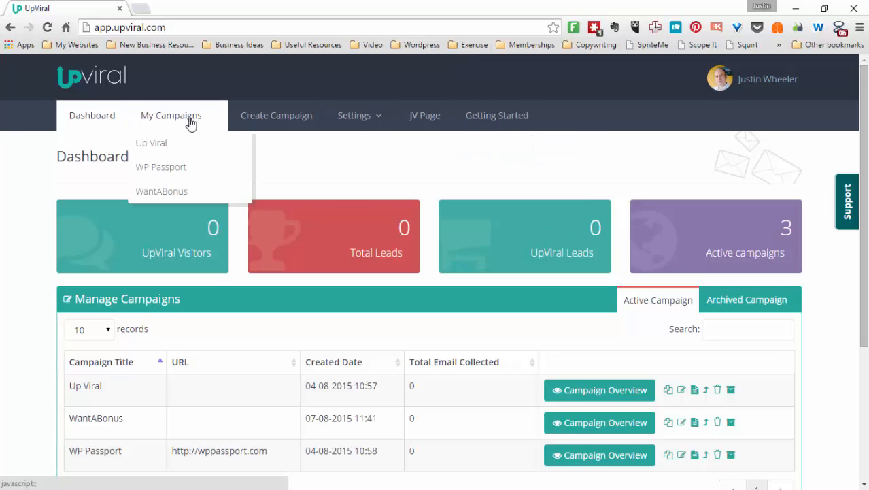
pyautogui.click(271, 120)
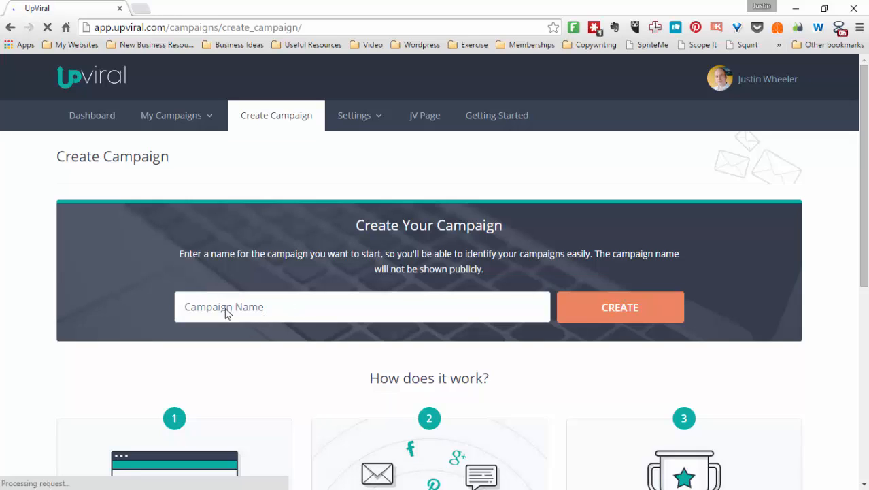
pyautogui.click(324, 298)
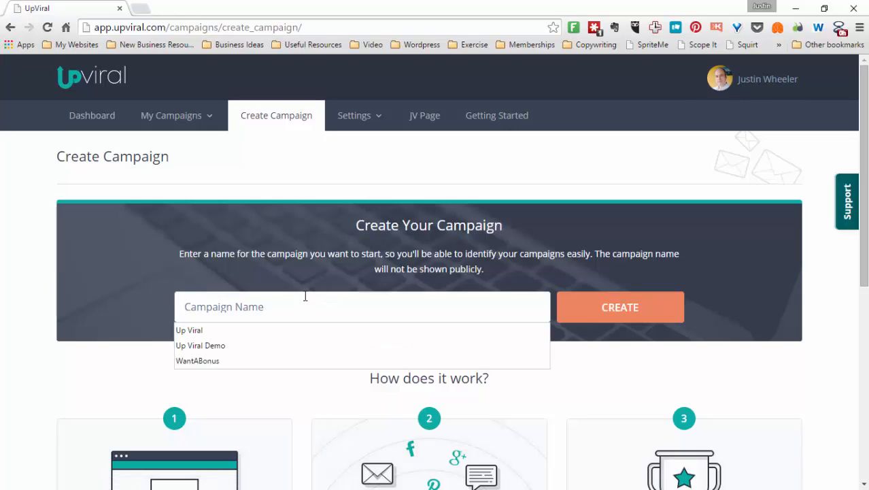
pyautogui.write('I')
pyautogui.write('ustin Wheeler')
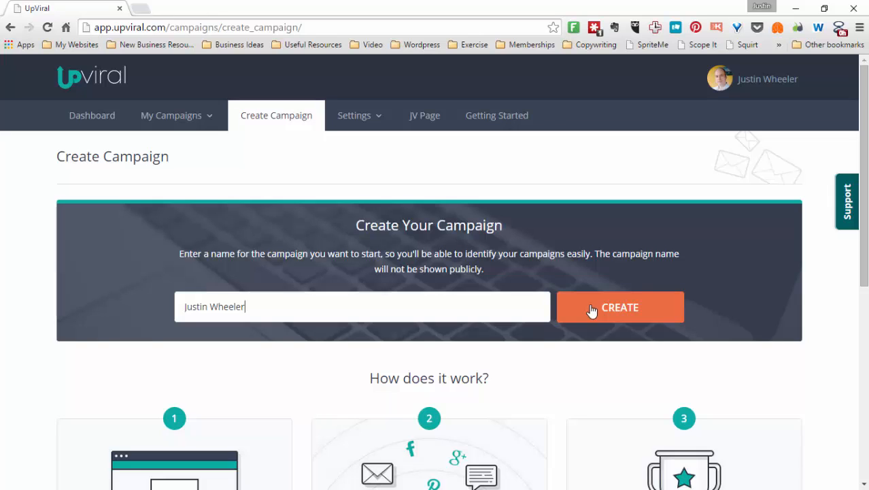
pyautogui.click(638, 310)
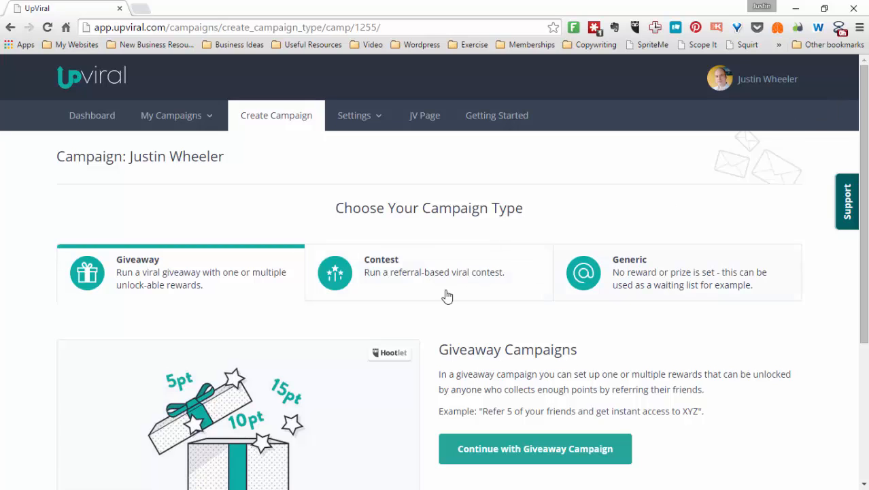
# Choose the Giveaway campaign type and run the campaign on UpViral
pyautogui.click(542, 454)
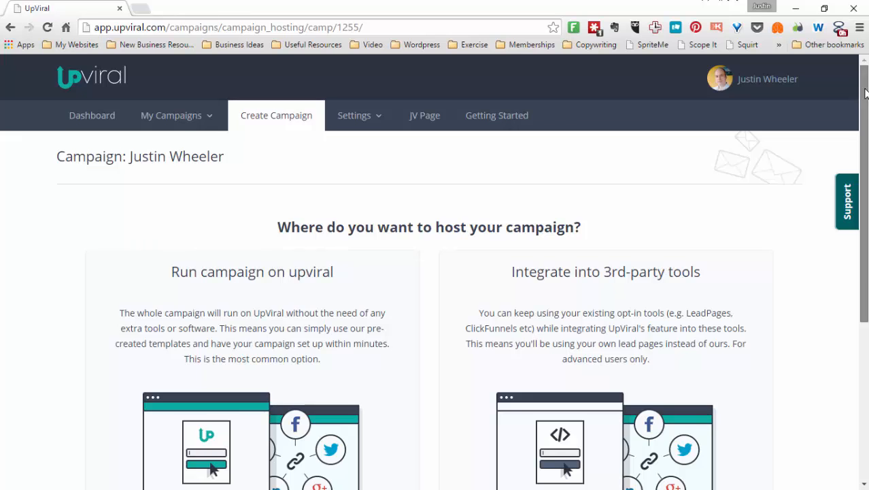
pyautogui.scroll(-2, 291, 216)
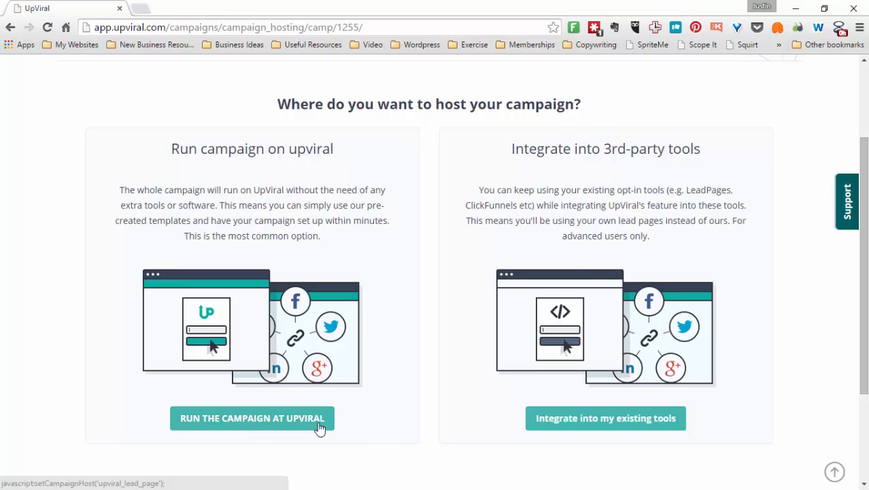
pyautogui.click(255, 425)
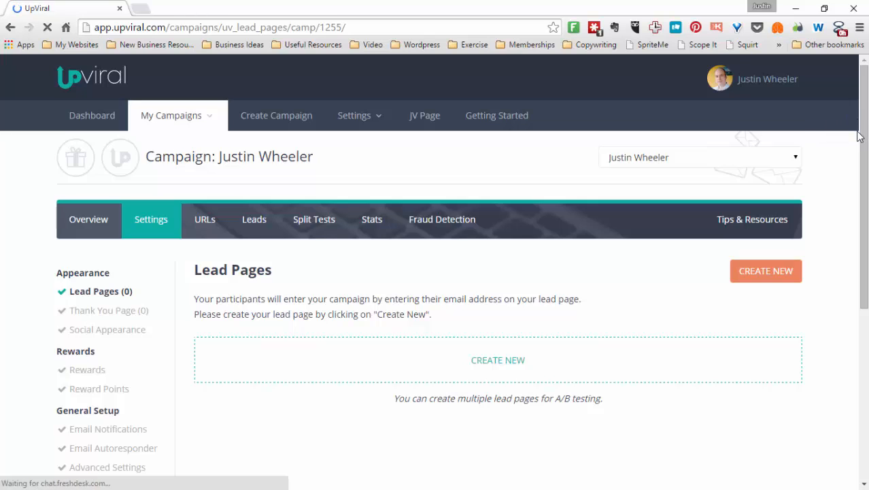
# Start a new lead page and try selecting the first template without a title
pyautogui.click(757, 272)
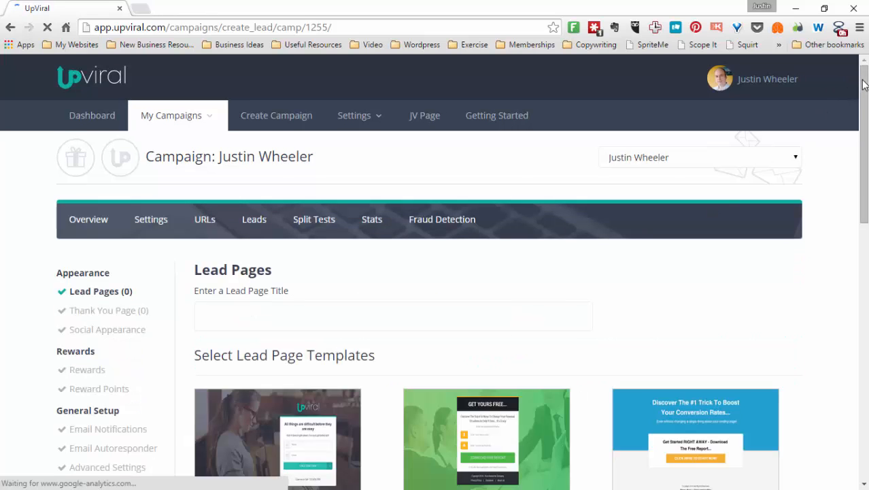
pyautogui.scroll(-2, 860, 122)
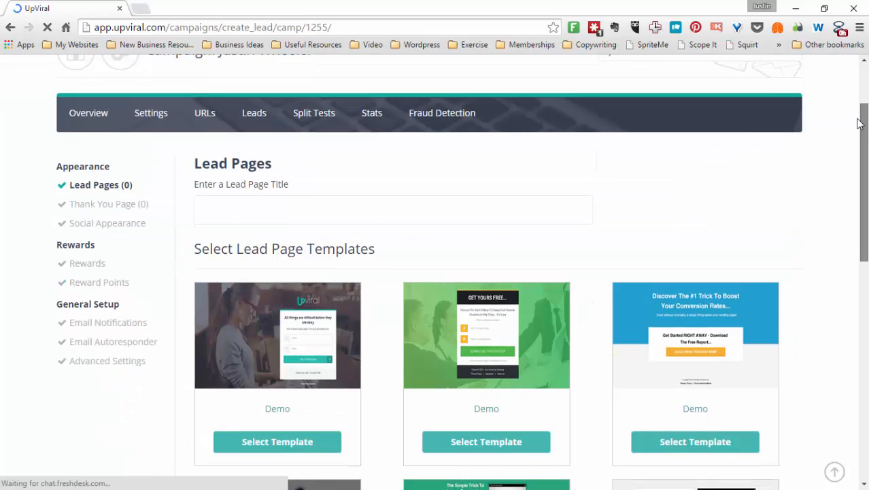
pyautogui.scroll(-2, 851, 144)
pyautogui.scroll(-1, 855, 173)
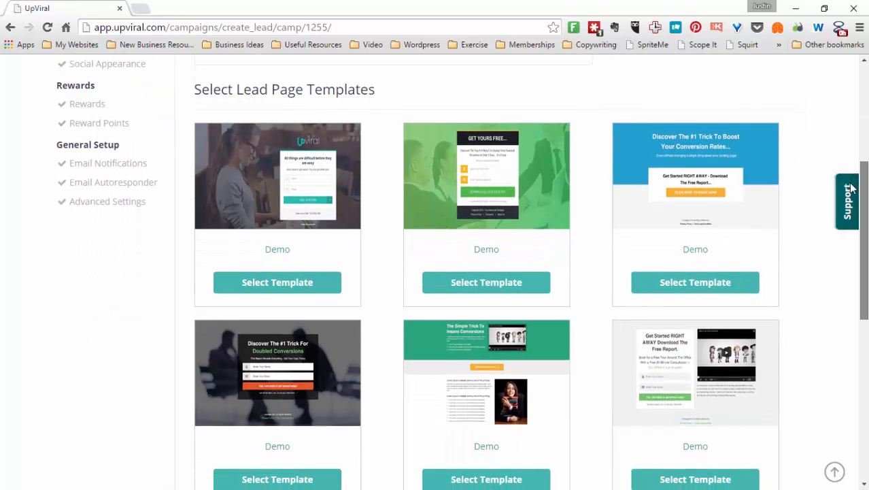
pyautogui.scroll(1, 853, 183)
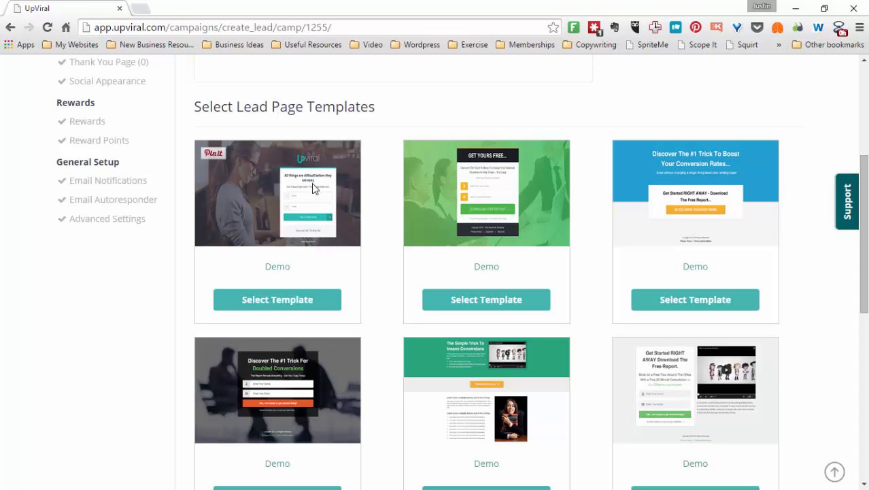
pyautogui.click(293, 300)
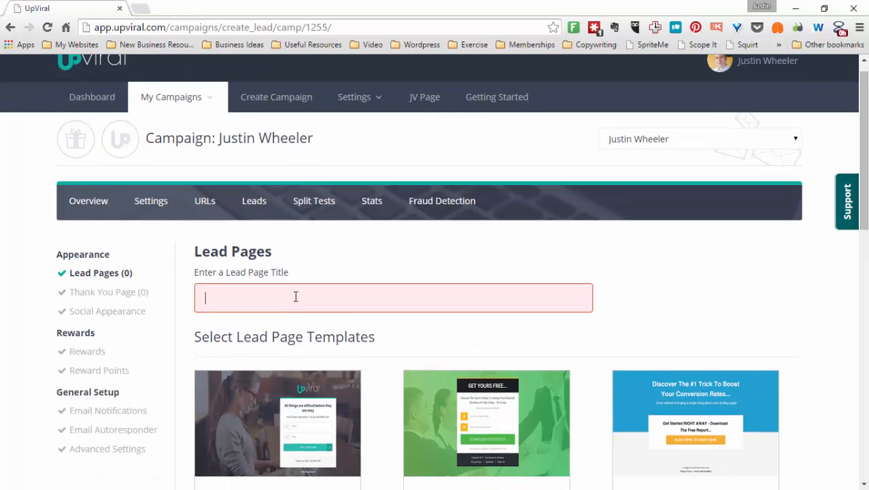
# Enter the lead page title Main Offer and select the first template
pyautogui.write('Ma')
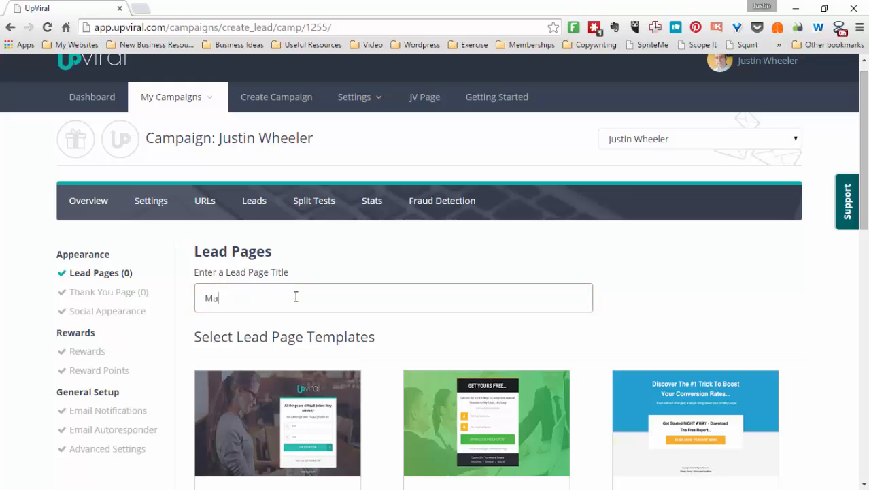
pyautogui.write('in Og')
pyautogui.moveTo(863, 104); pyautogui.dragTo(823, 167)
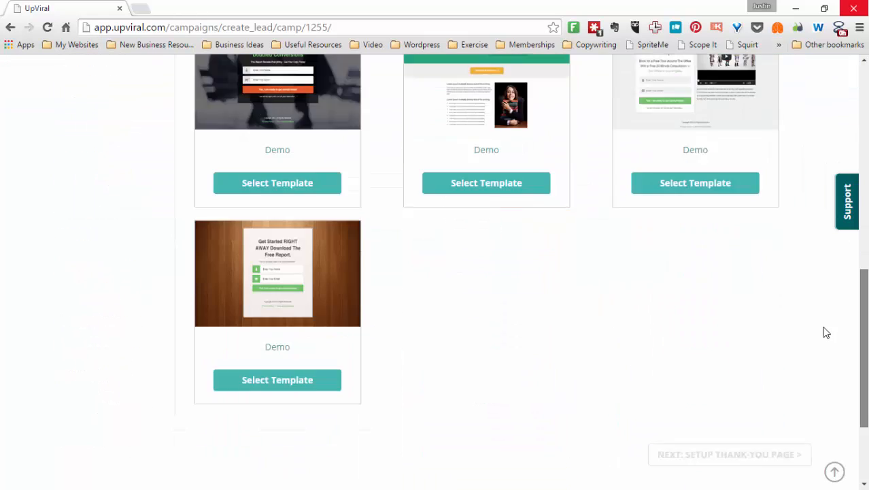
pyautogui.click(308, 366)
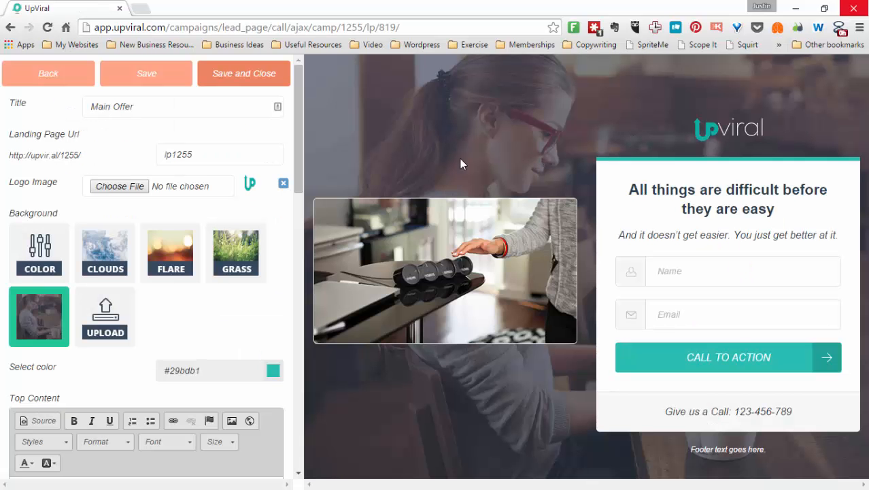
# Remove the logo image and set the background to Flare
pyautogui.click(284, 183)
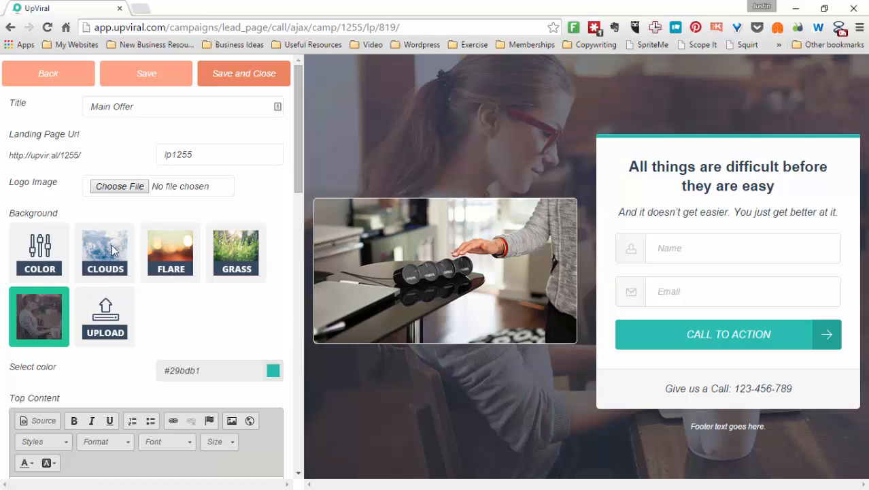
pyautogui.click(162, 246)
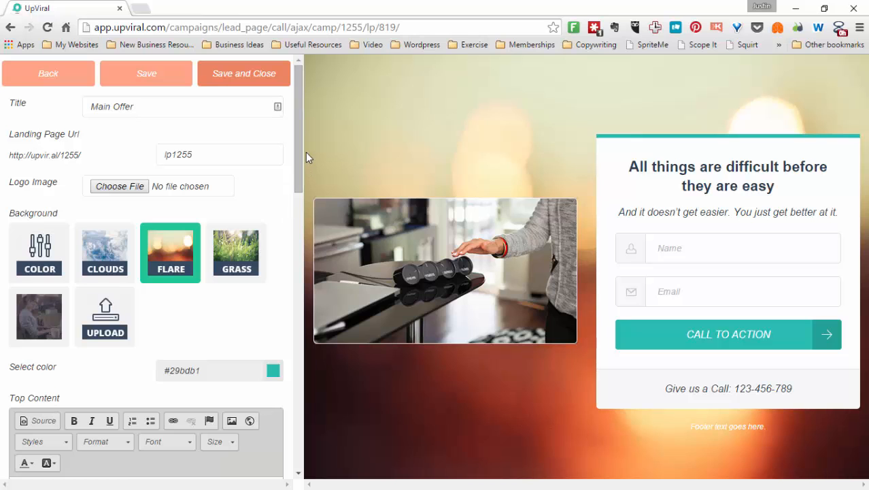
# Replace the top content heading with "Get My Best Tips"
pyautogui.moveTo(298, 151); pyautogui.dragTo(291, 231)
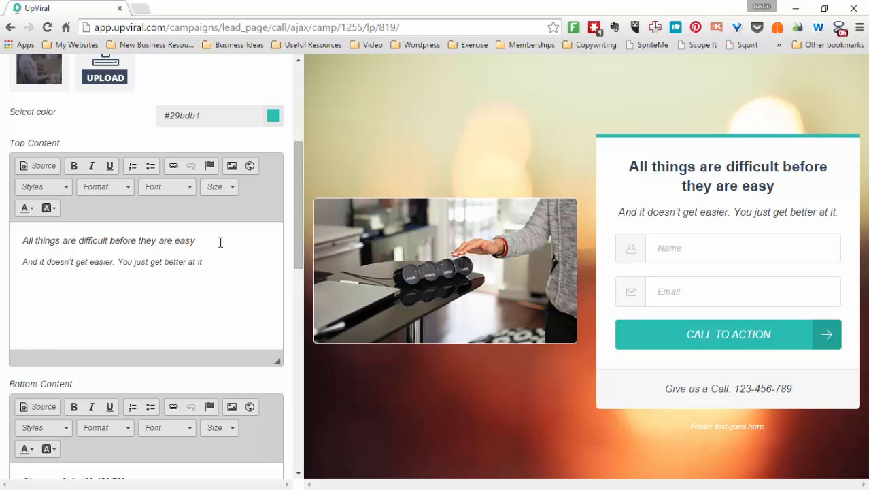
pyautogui.moveTo(220, 242); pyautogui.dragTo(2, 235)
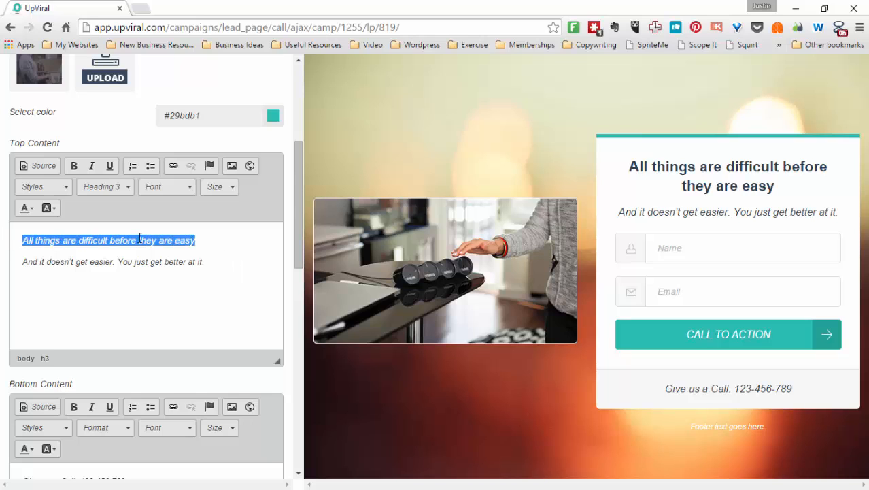
pyautogui.write('Get My')
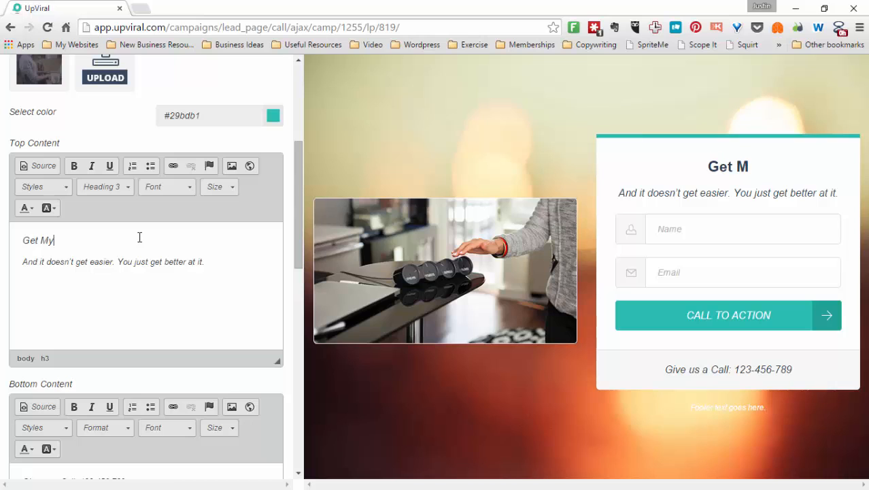
pyautogui.write(' Best ')
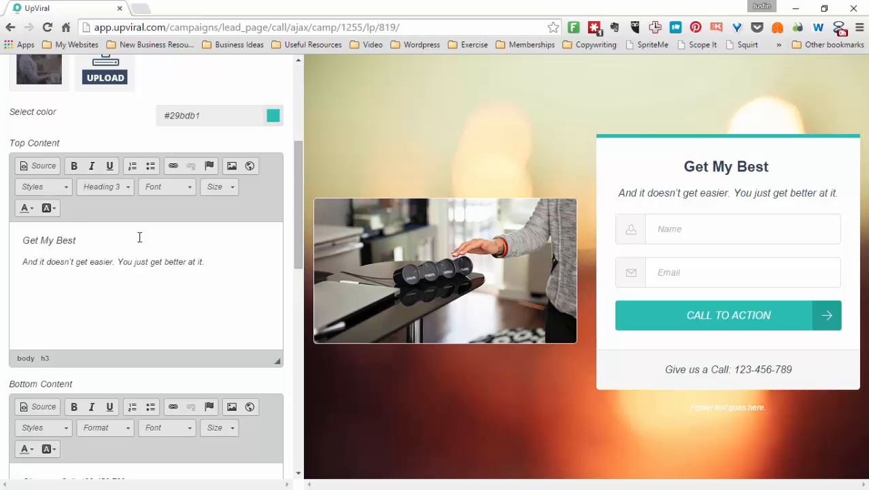
pyautogui.write('Tips')
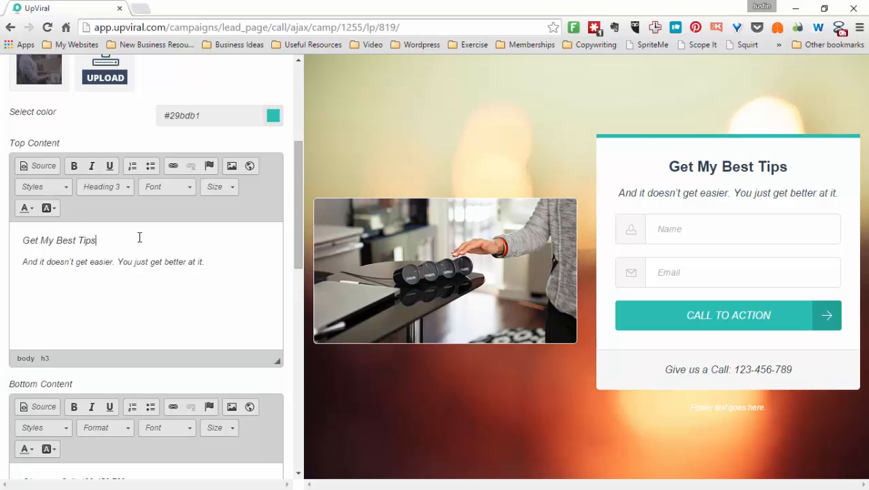
# Replace the top content subtitle with "Designed to make your life easier"
pyautogui.moveTo(216, 258); pyautogui.dragTo(12, 263)
pyautogui.write('Designed to make your life easier')
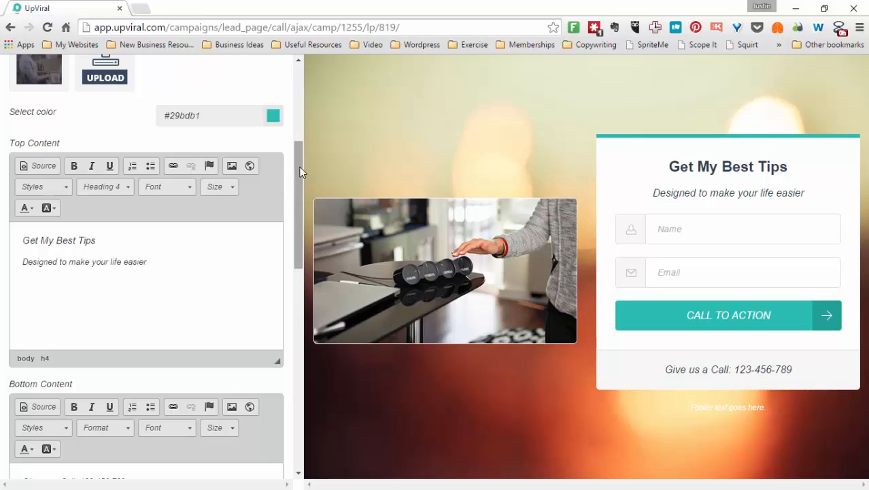
# Delete the phone call text from the bottom content
pyautogui.moveTo(299, 175); pyautogui.dragTo(295, 219)
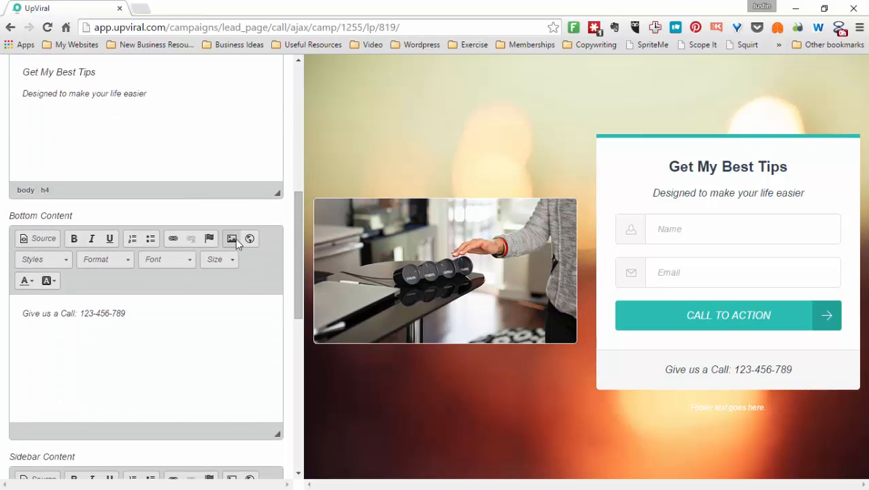
pyautogui.click(159, 312)
pyautogui.tripleClick(72, 315)
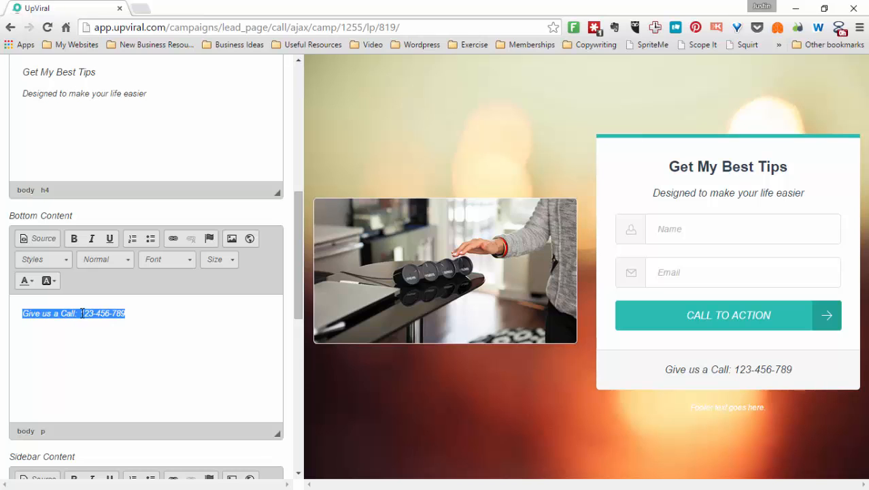
pyautogui.press('BackSpace')
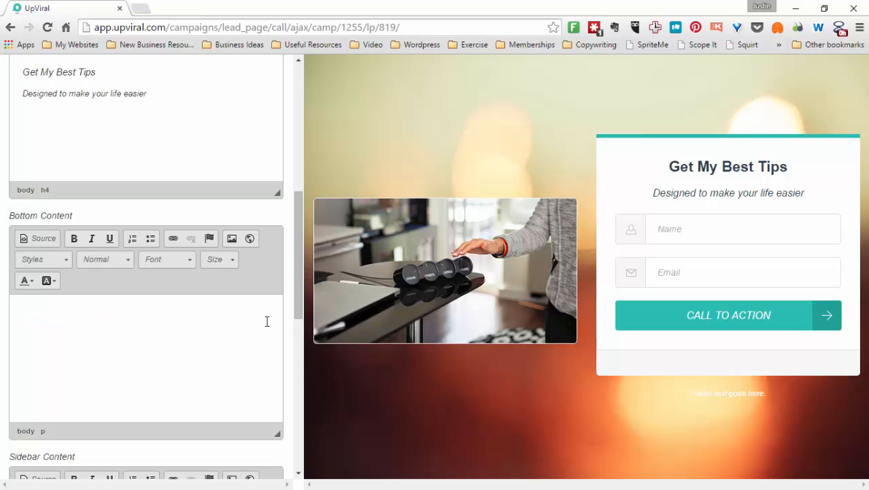
# Set the footer text to Privacy Policy
pyautogui.moveTo(300, 248); pyautogui.dragTo(294, 402)
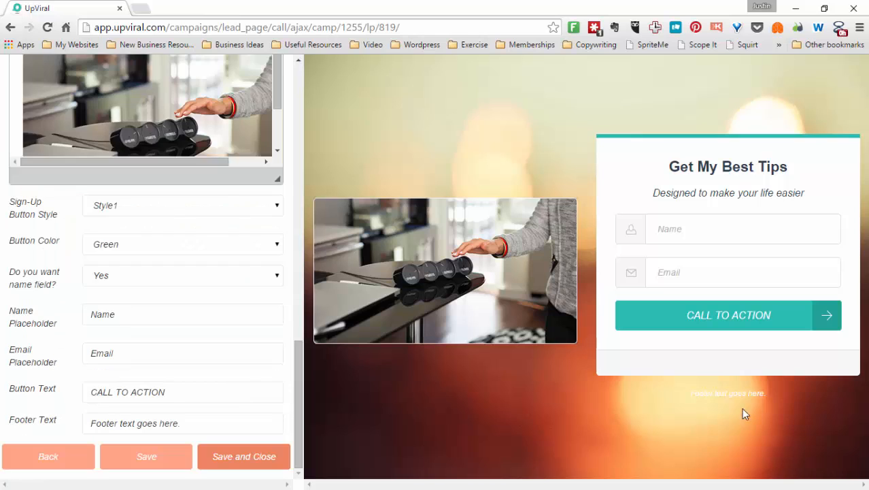
pyautogui.tripleClick(734, 394)
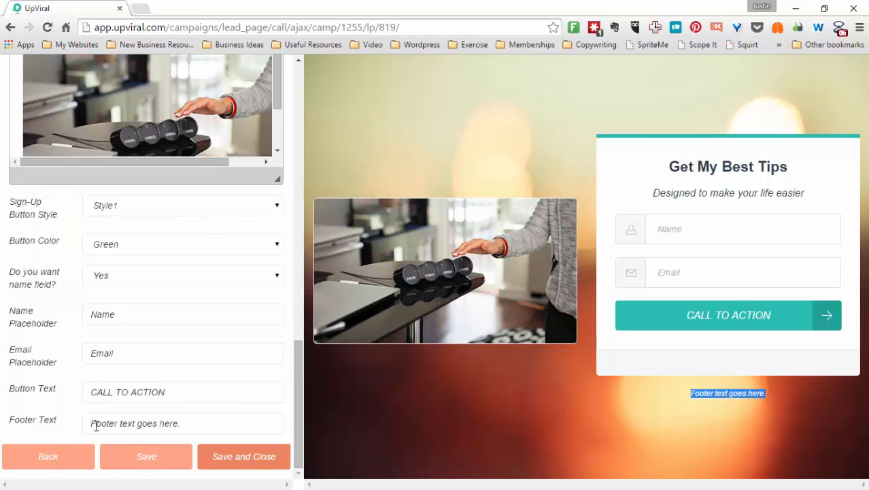
pyautogui.tripleClick(116, 422)
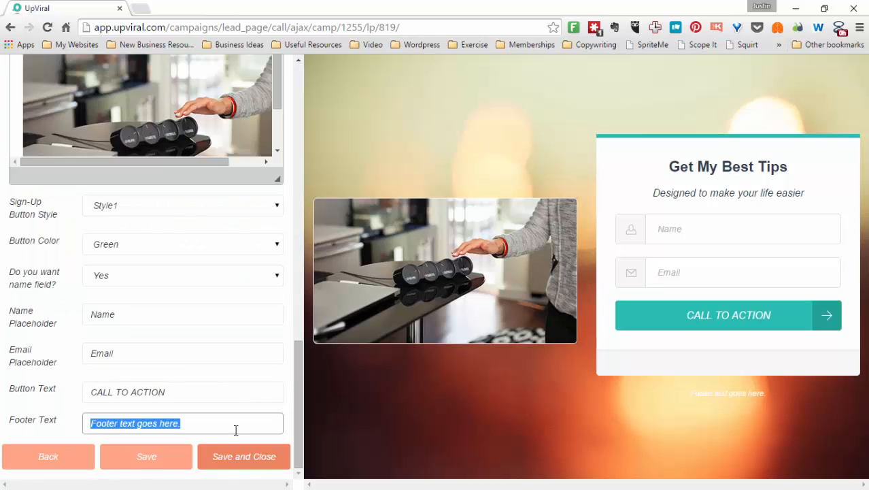
pyautogui.write('Privacy Poli')
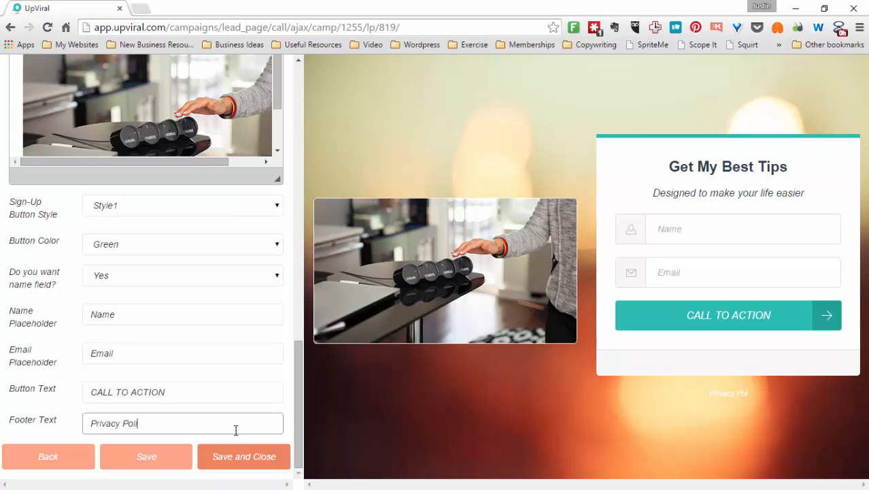
pyautogui.write('ce')
pyautogui.press('BackSpace')
# Set the button text to Sign Up Now, then save and close the lead page
pyautogui.tripleClick(167, 388)
pyautogui.write('S')
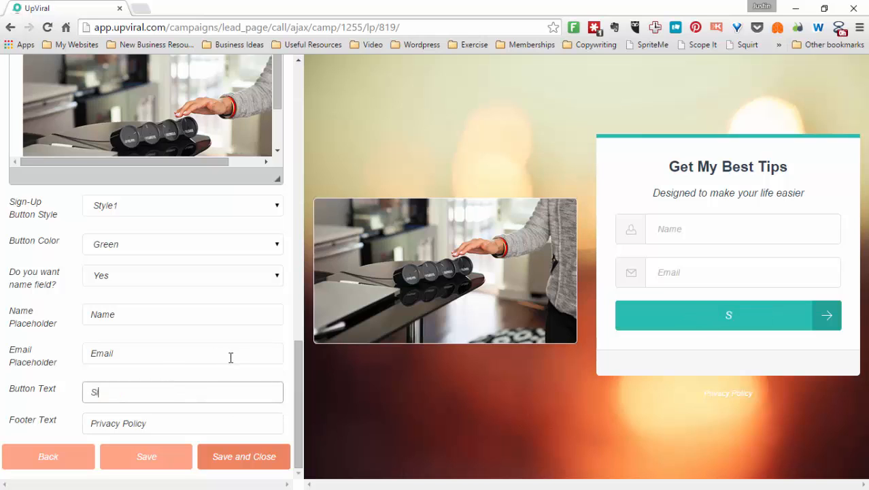
pyautogui.write('ign Up Now')
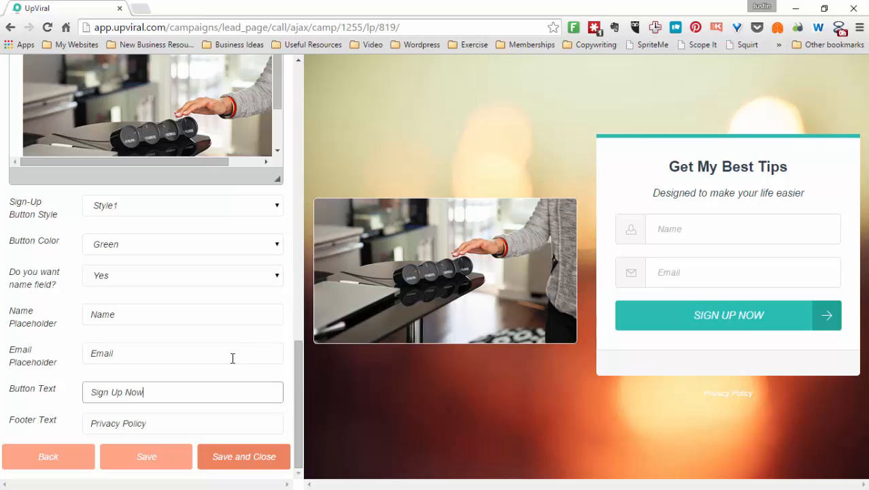
pyautogui.click(255, 456)
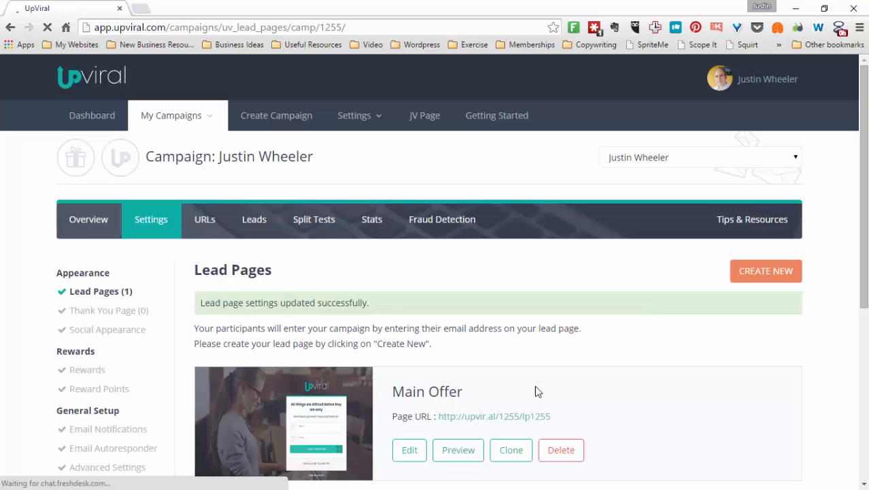
# Open the lead page's URL in a new browser tab
pyautogui.moveTo(552, 420); pyautogui.dragTo(439, 419)
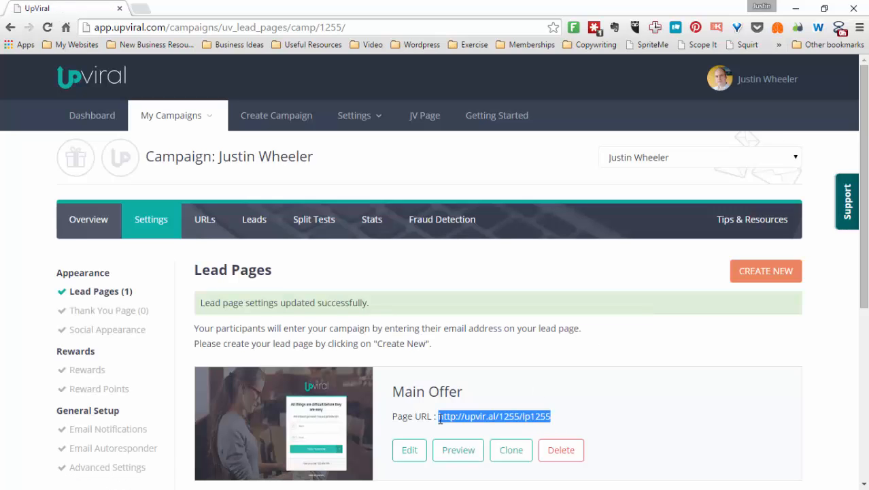
pyautogui.rightClick(443, 419)
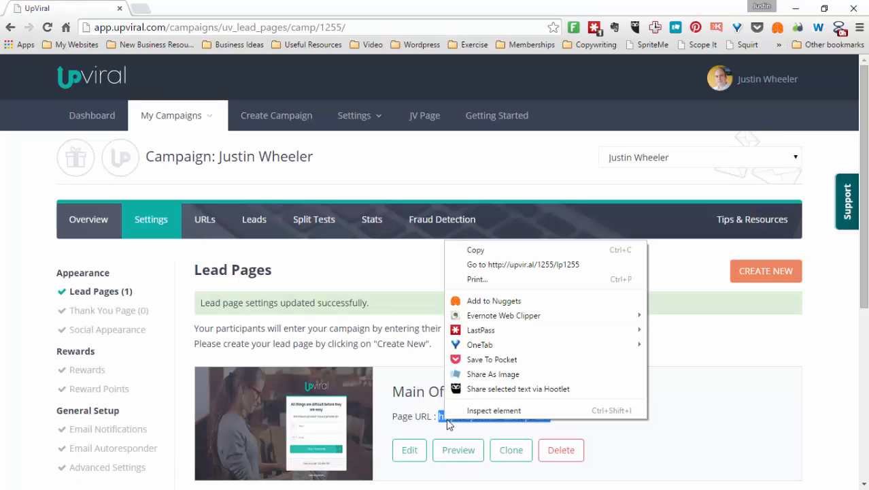
pyautogui.click(490, 266)
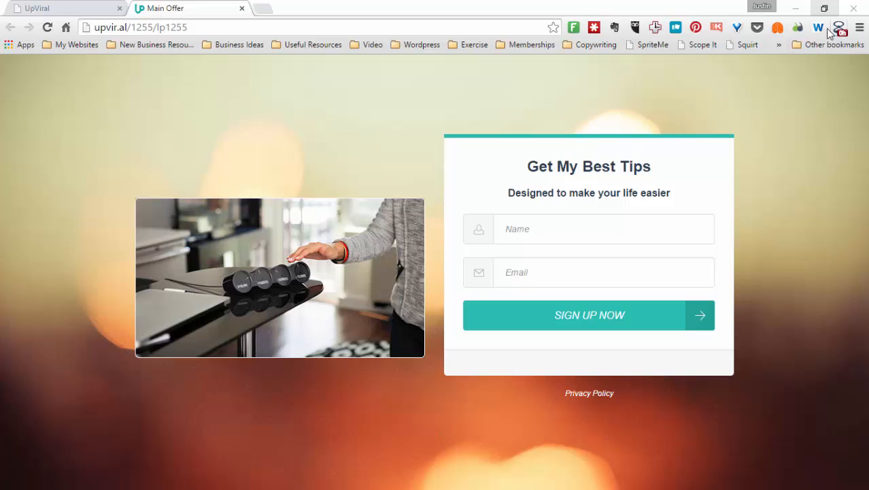
# Preview the live lead page in a narrowed browser window to check its mobile layout
pyautogui.click(825, 8)
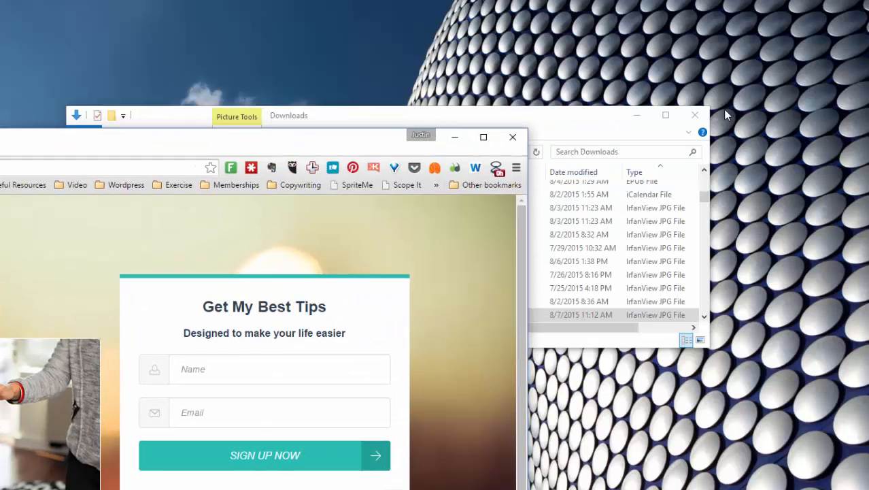
pyautogui.moveTo(276, 136); pyautogui.dragTo(586, 43)
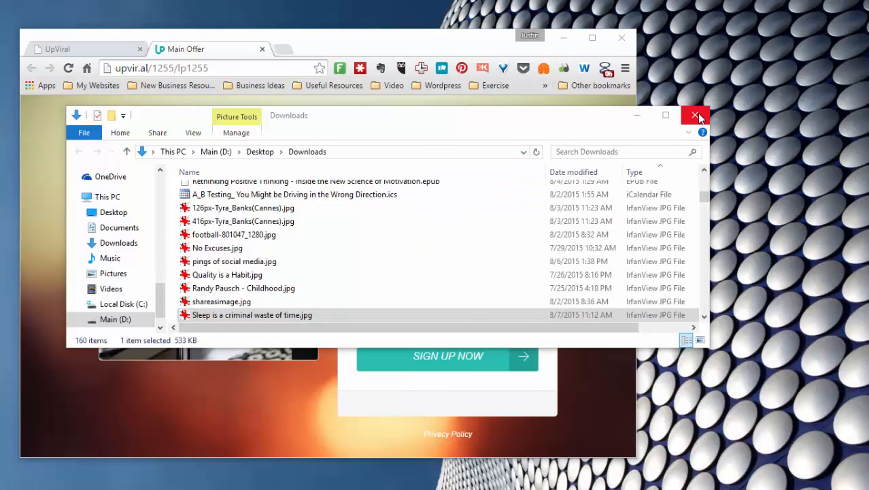
pyautogui.click(695, 116)
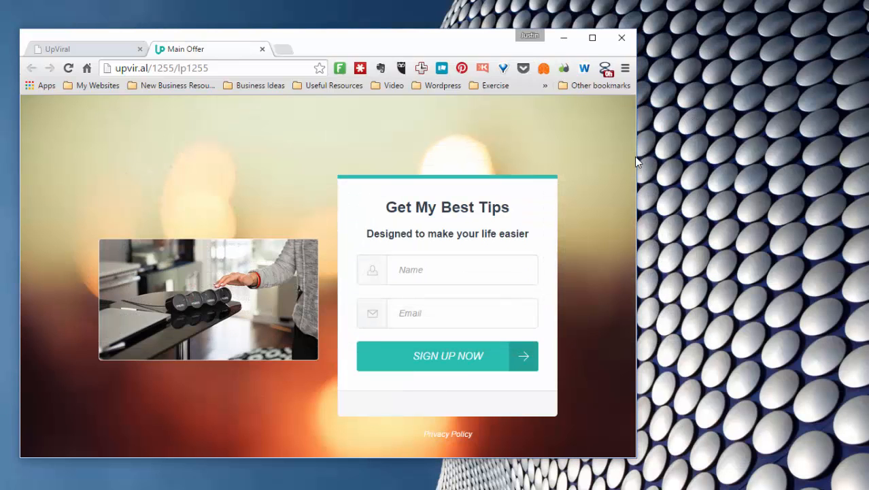
pyautogui.moveTo(635, 159); pyautogui.dragTo(230, 166)
pyautogui.scroll(-1, 225, 311)
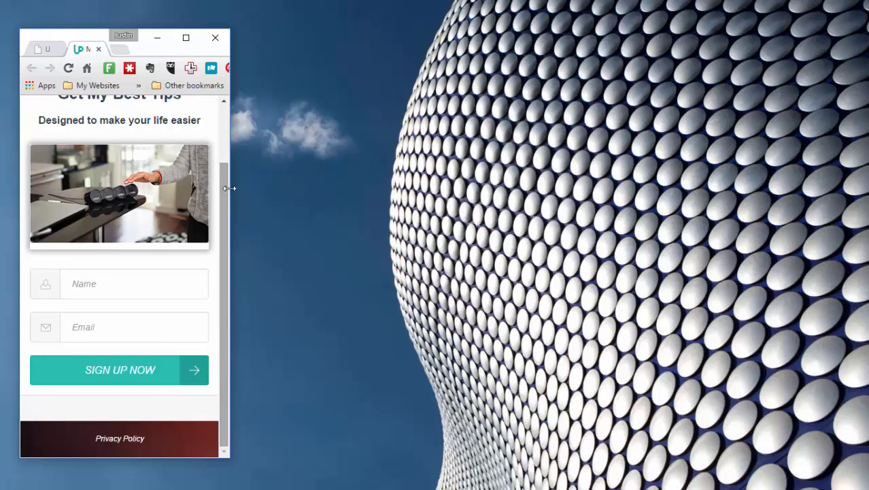
pyautogui.click(189, 38)
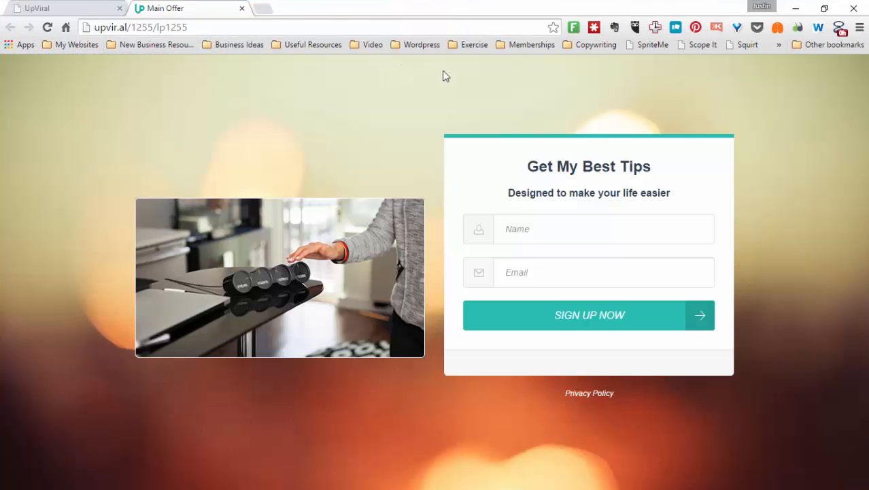
# Return to the campaign settings and continue to the thank-you page setup
pyautogui.click(37, 8)
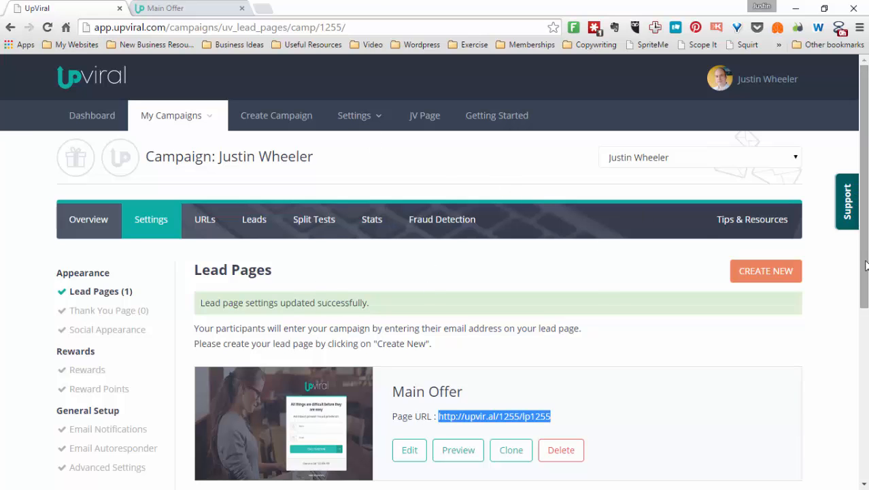
pyautogui.moveTo(865, 265); pyautogui.dragTo(846, 389)
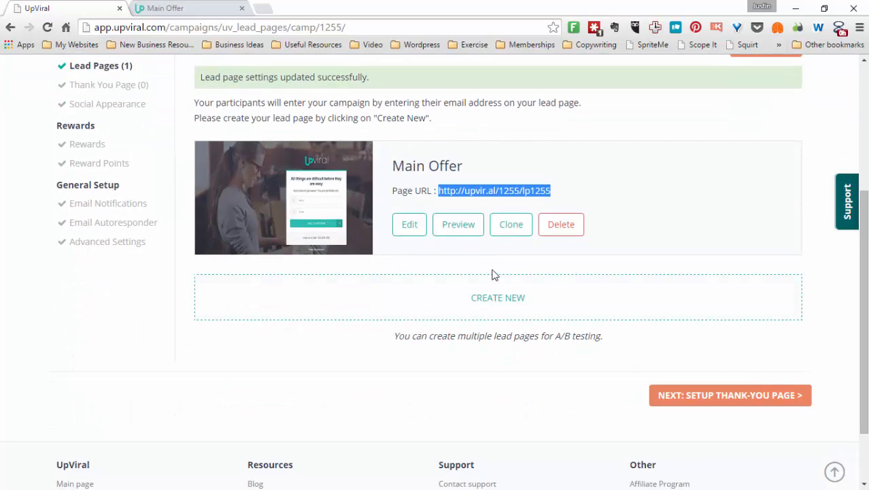
pyautogui.click(722, 398)
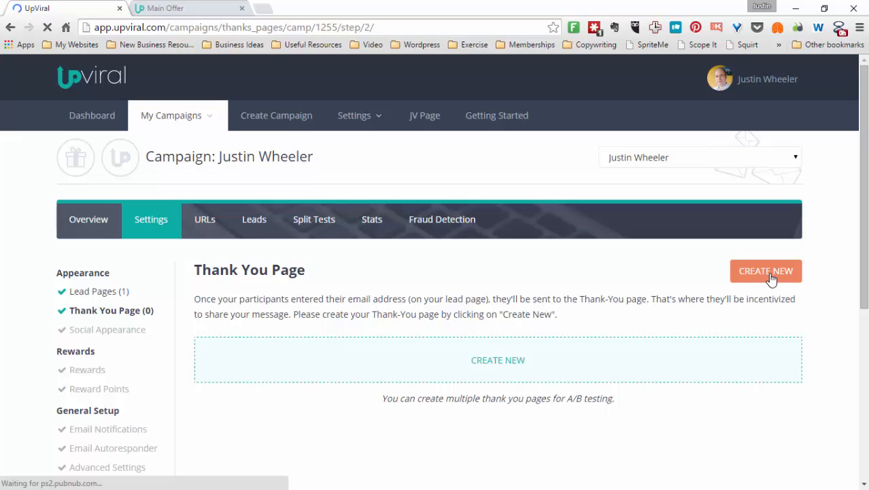
# Create a new thank-you page titled Thankyou from the Invite Friends & Earn Product template
pyautogui.click(771, 279)
pyautogui.scroll(-2, 861, 195)
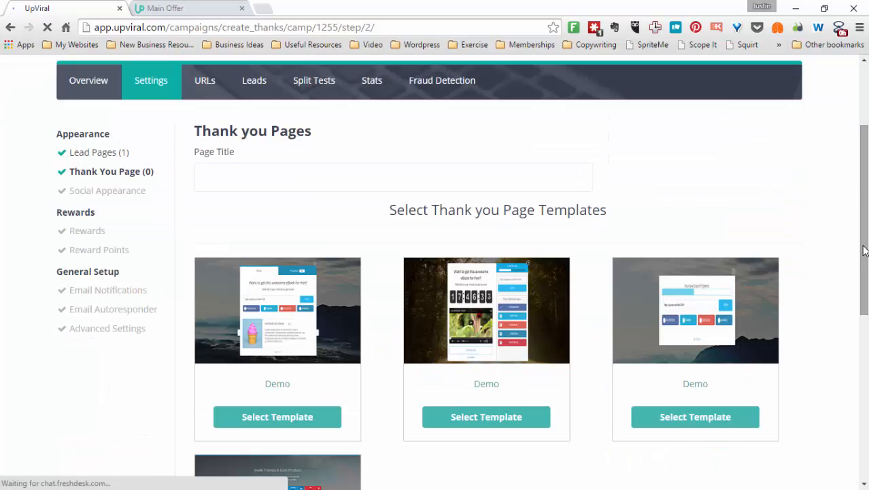
pyautogui.scroll(-2, 860, 254)
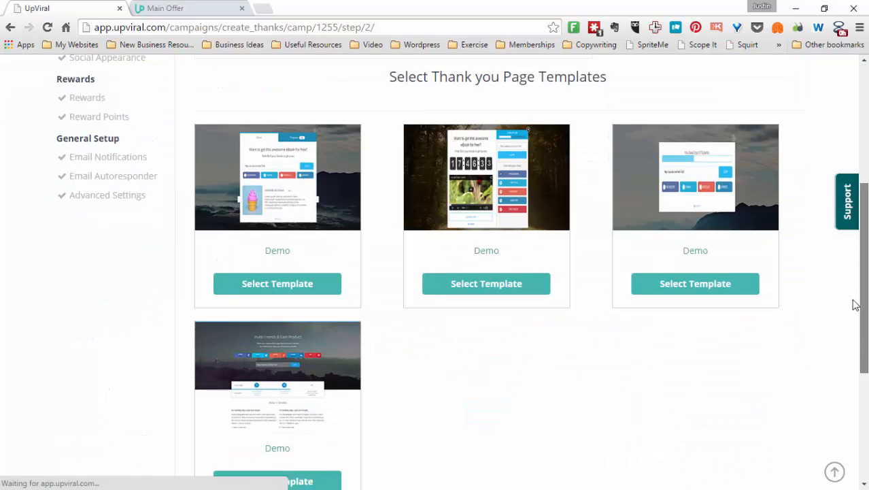
pyautogui.scroll(-1, 841, 331)
pyautogui.scroll(1, 841, 332)
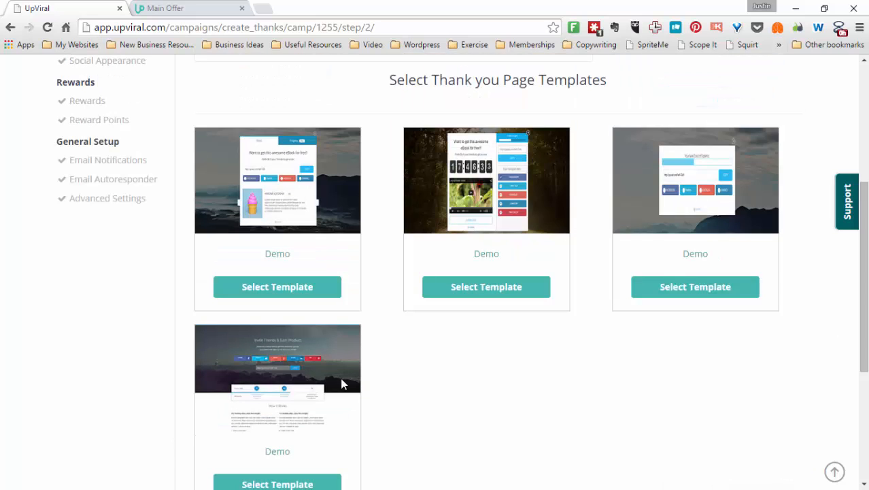
pyautogui.click(280, 484)
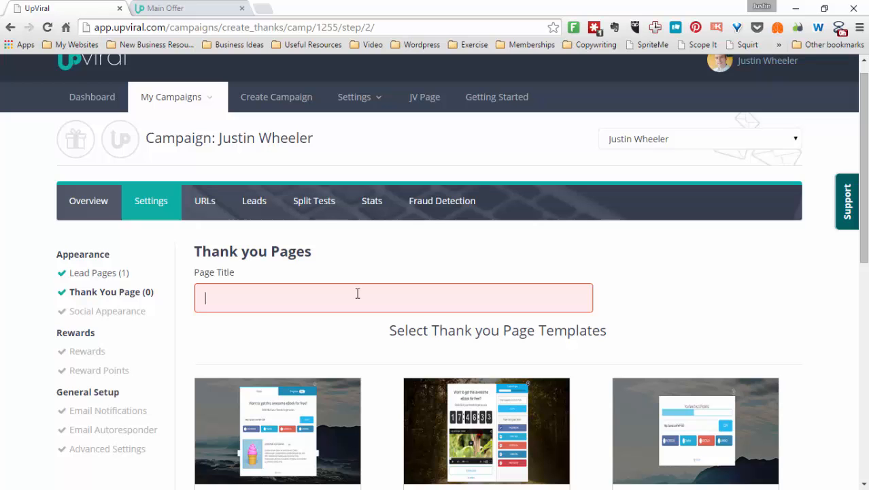
pyautogui.write('Thankyou')
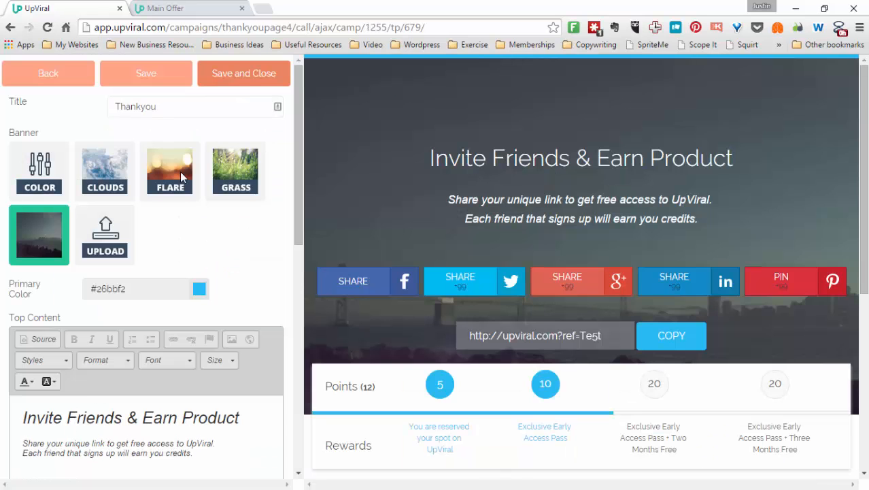
pyautogui.click(177, 170)
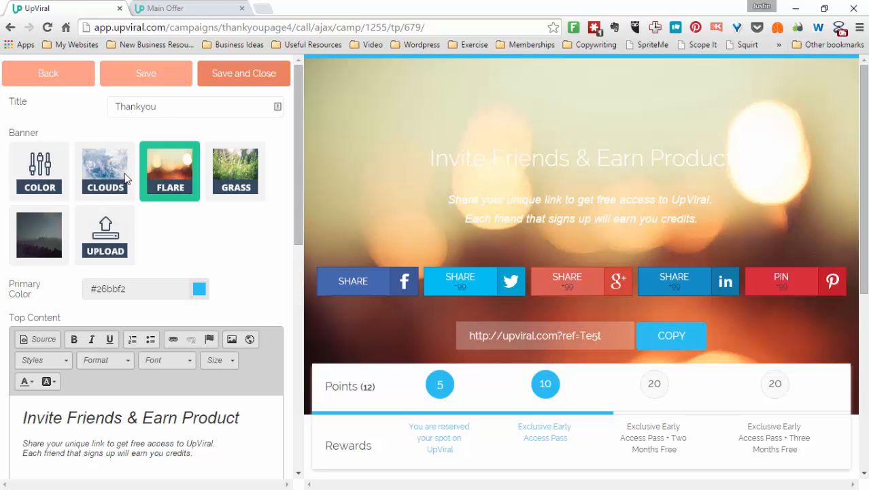
pyautogui.click(96, 173)
pyautogui.click(53, 235)
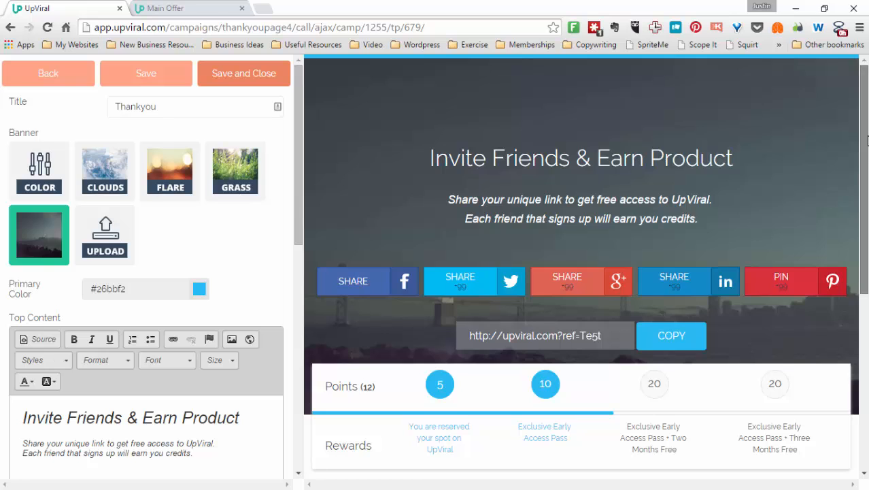
# Review the thank-you page preview and save and close the page
pyautogui.scroll(-3, 447, 237)
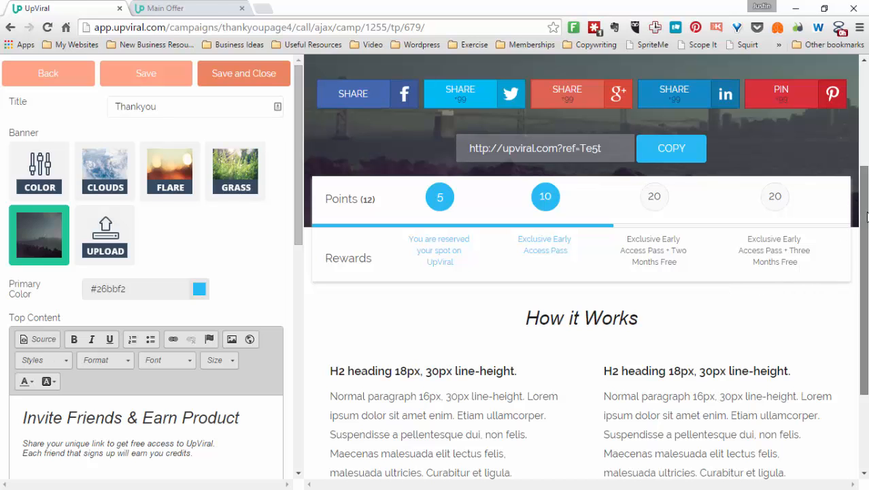
pyautogui.scroll(-2, 571, 336)
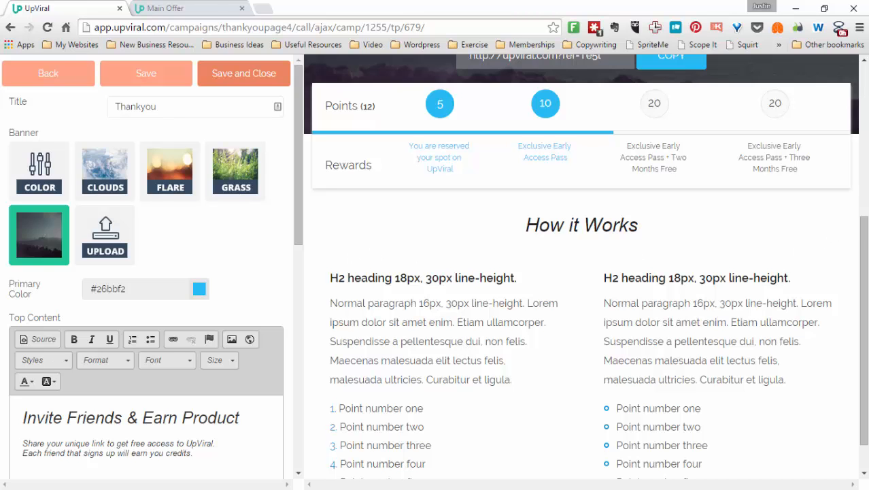
pyautogui.scroll(1, 426, 166)
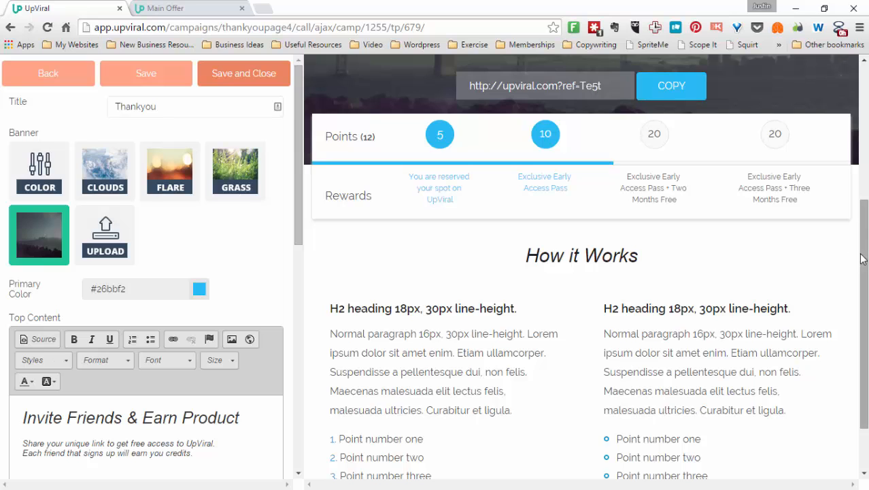
pyautogui.moveTo(861, 256); pyautogui.dragTo(862, 155)
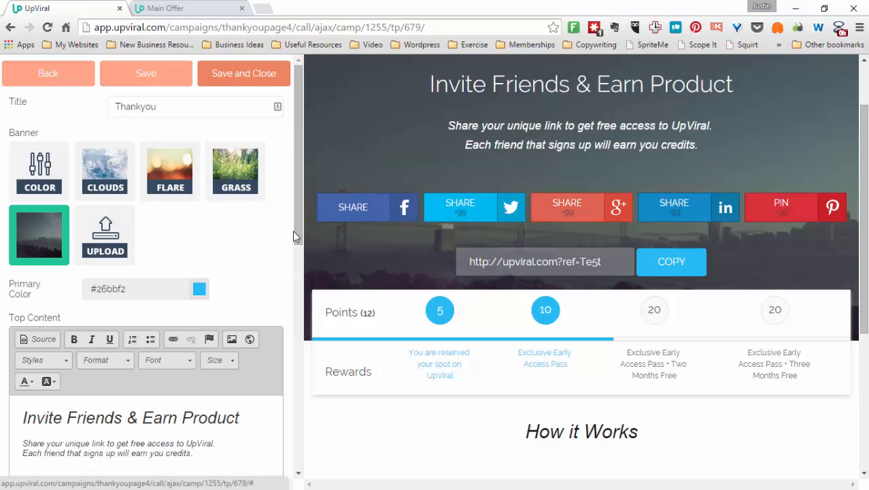
pyautogui.moveTo(297, 236); pyautogui.dragTo(307, 472)
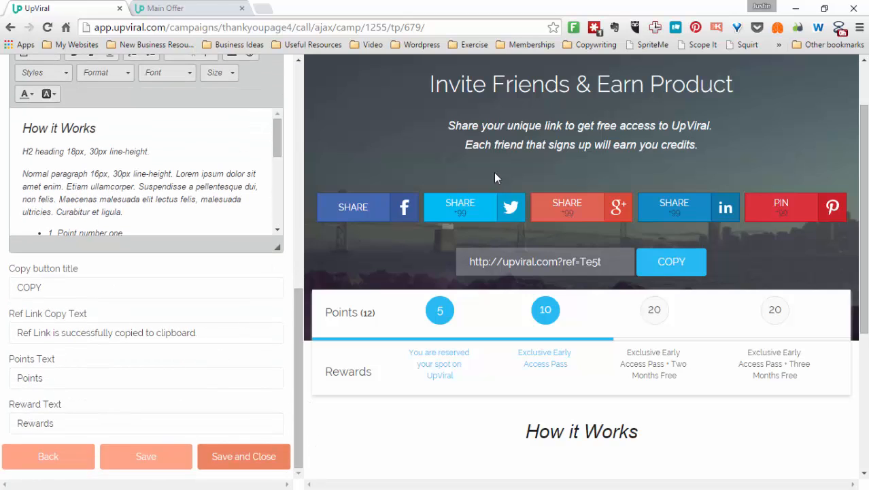
pyautogui.click(239, 468)
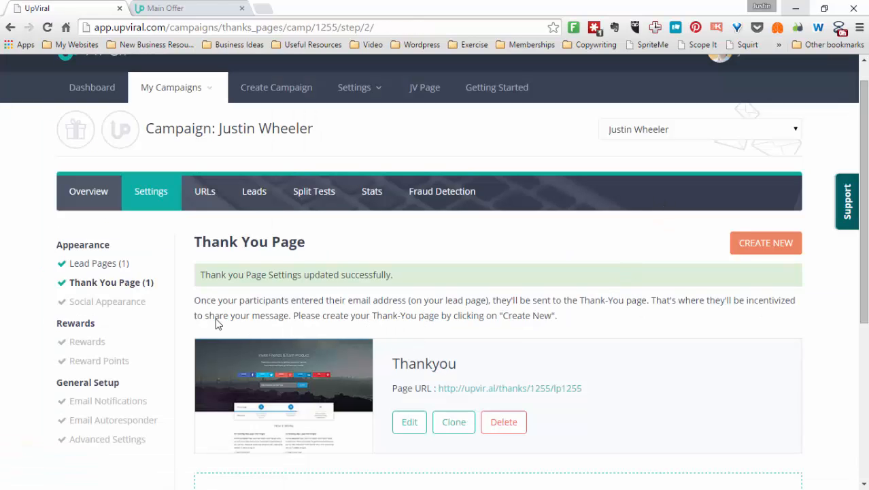
# Move on to the Social Appearance settings and attempt to save them
pyautogui.scroll(-3, 863, 204)
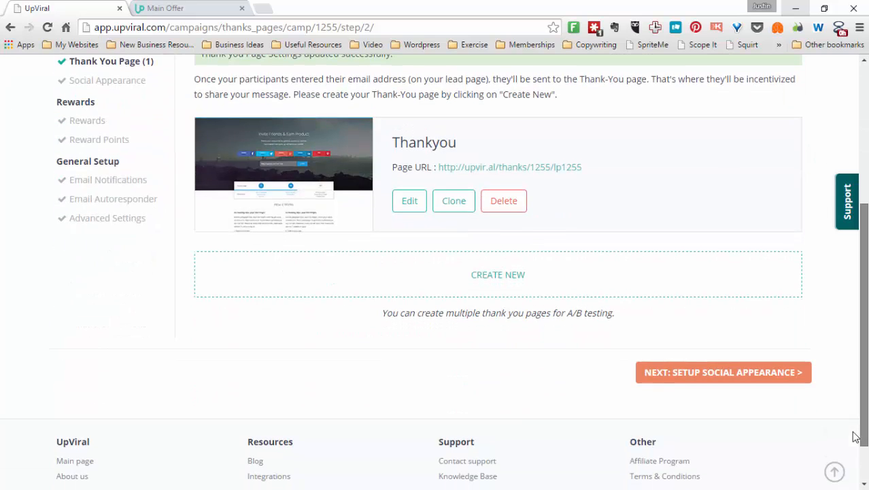
pyautogui.click(728, 375)
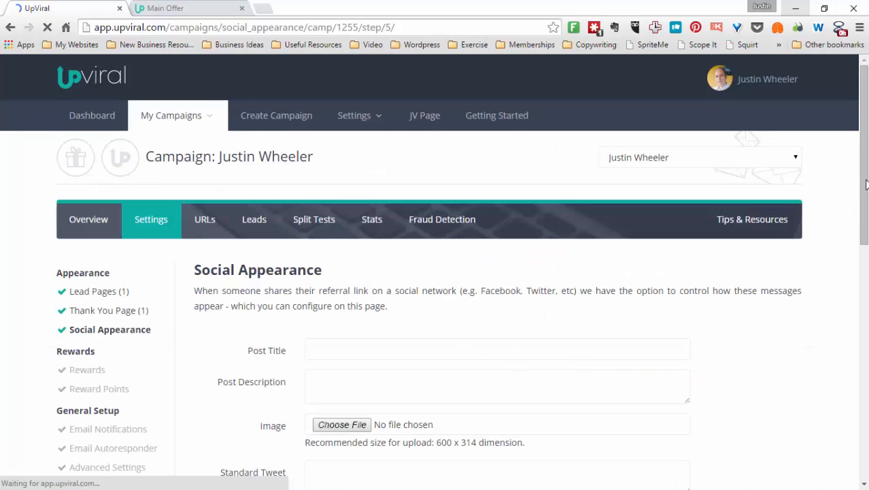
pyautogui.moveTo(864, 179); pyautogui.dragTo(861, 244)
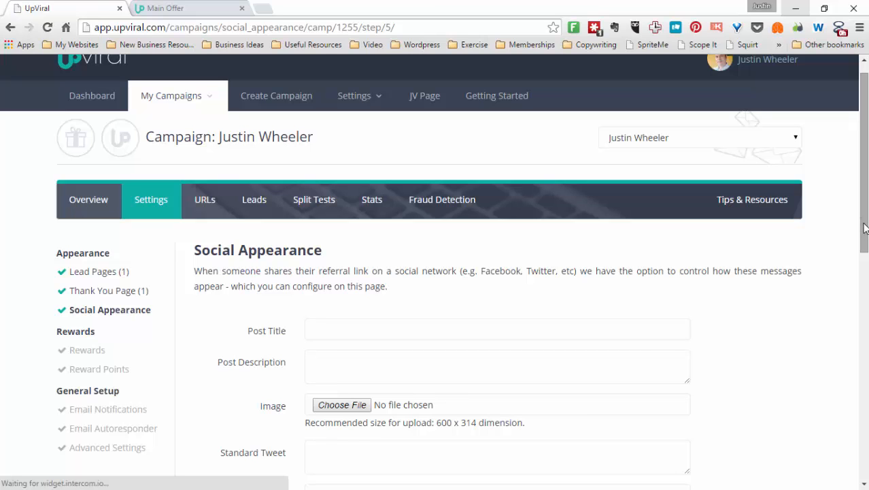
pyautogui.scroll(-2, 855, 302)
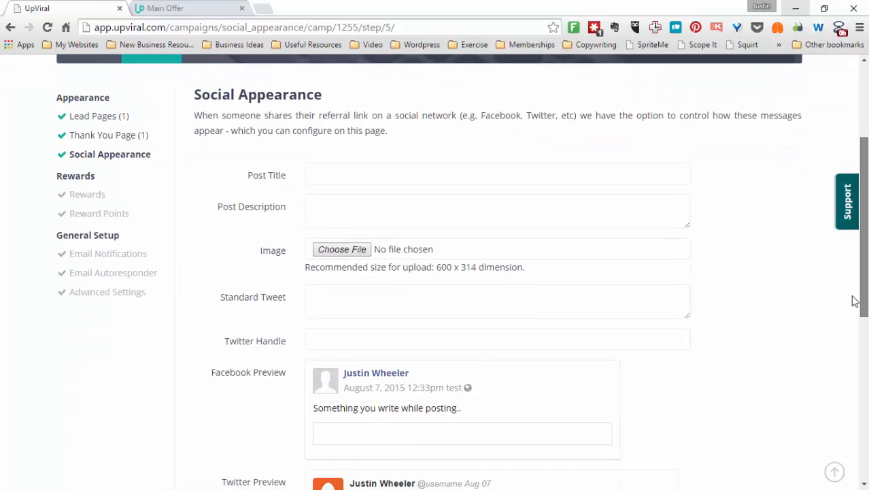
pyautogui.scroll(-2, 854, 308)
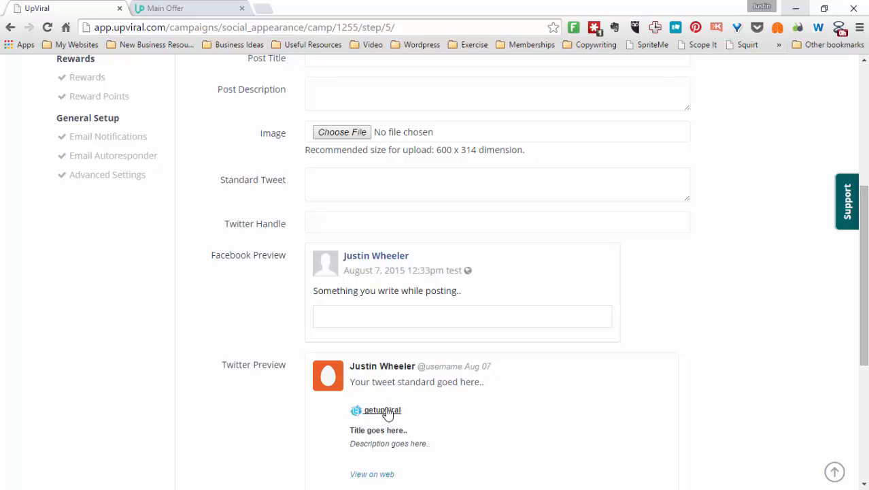
pyautogui.moveTo(863, 295); pyautogui.dragTo(859, 268)
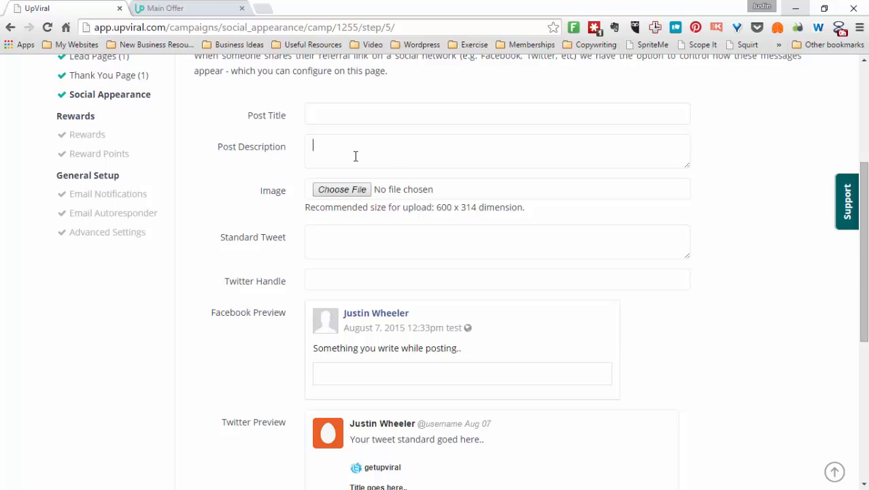
pyautogui.moveTo(862, 249); pyautogui.dragTo(836, 343)
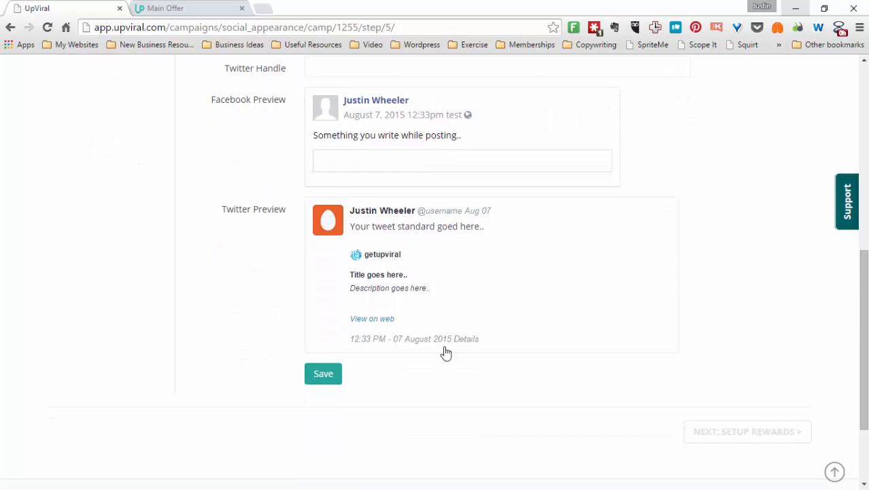
pyautogui.click(317, 374)
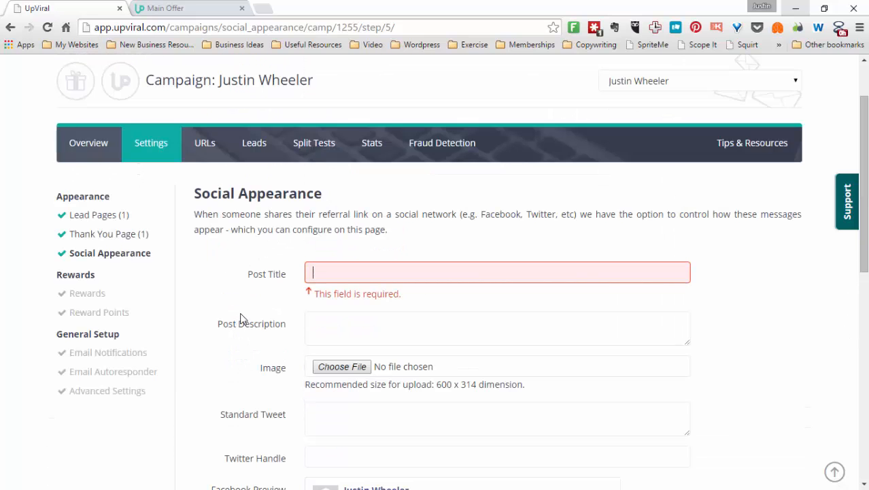
# Set the social Post Title to This is an incredible resource
pyautogui.click(359, 270)
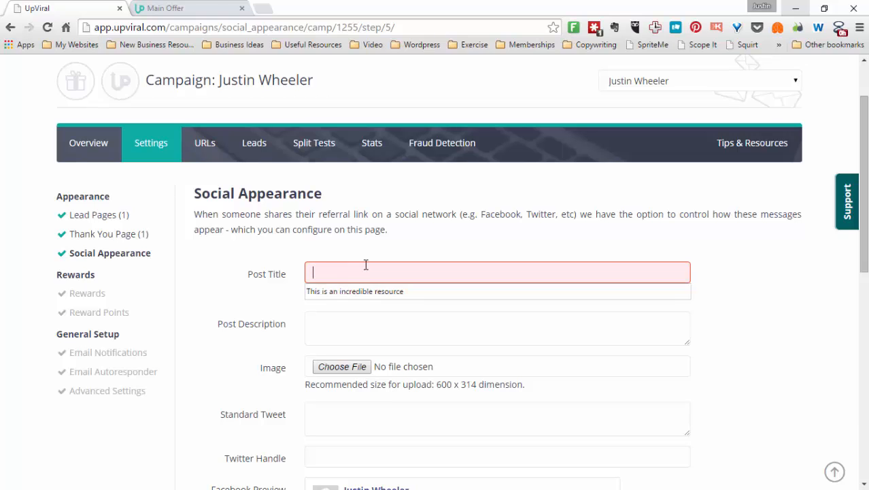
pyautogui.write('This is te')
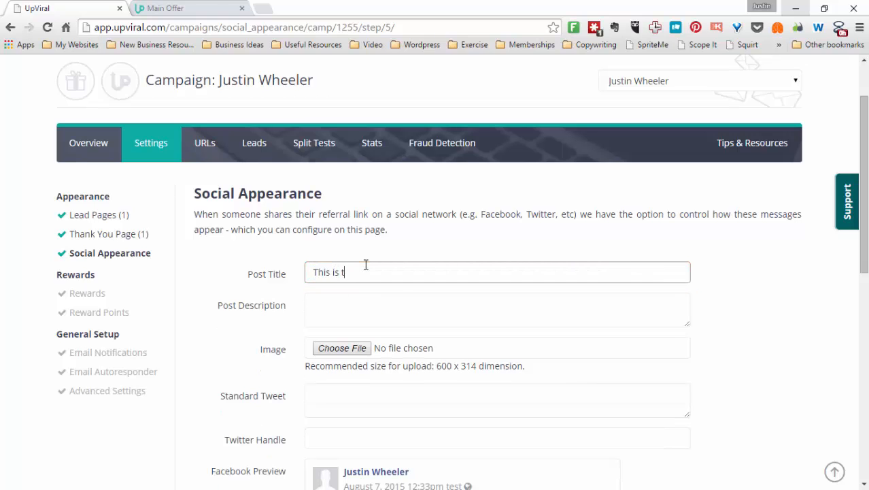
pyautogui.press('Down')
pyautogui.press('Return')
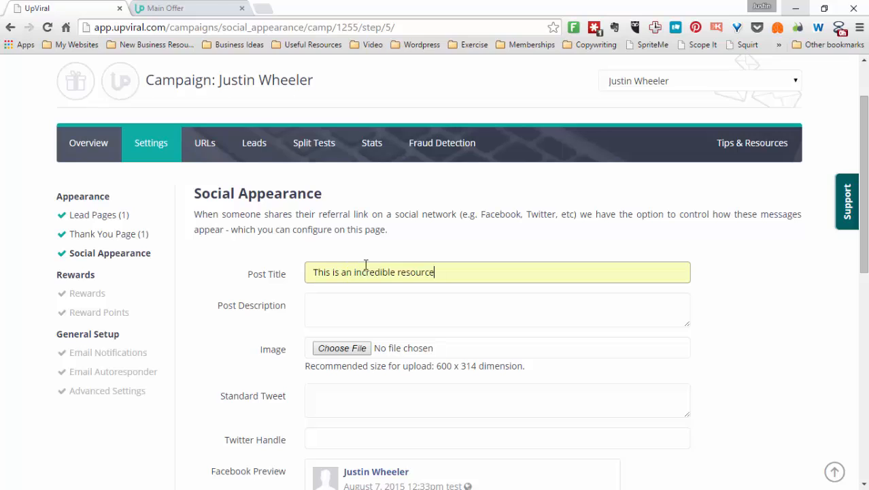
# Enter the Post Description "Check itr" and fill in the Twitter handle
pyautogui.press('Tab')
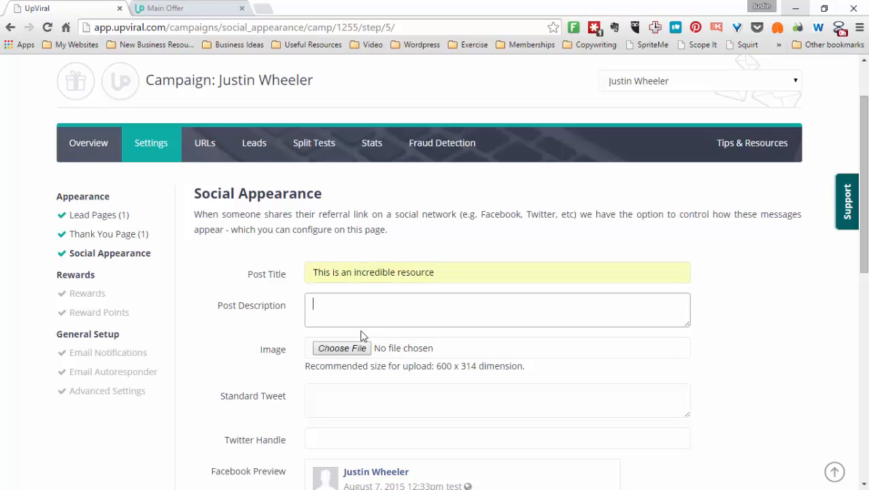
pyautogui.write('Check')
pyautogui.write('Wheelerjustin')
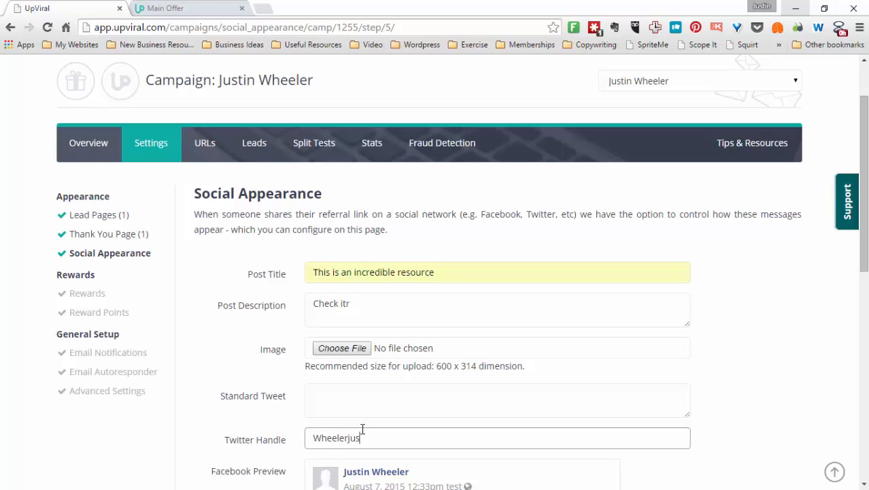
# Write the Standard Tweet inviting people to check out the resource from the campaign owner, ending "Its great"
pyautogui.click(346, 396)
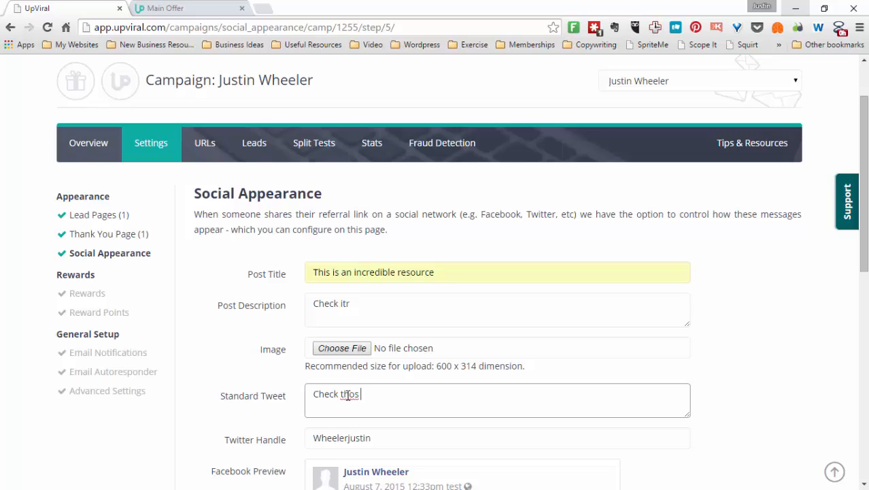
pyautogui.press('BackSpace')
pyautogui.press('BackSpace')
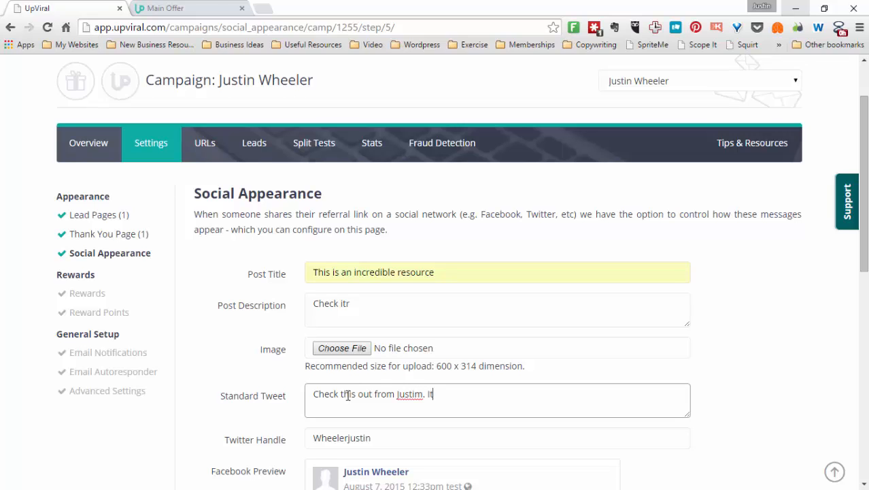
pyautogui.write('grea')
pyautogui.click(423, 404)
pyautogui.press('BackSpace')
pyautogui.press('BackSpace')
pyautogui.write('n')
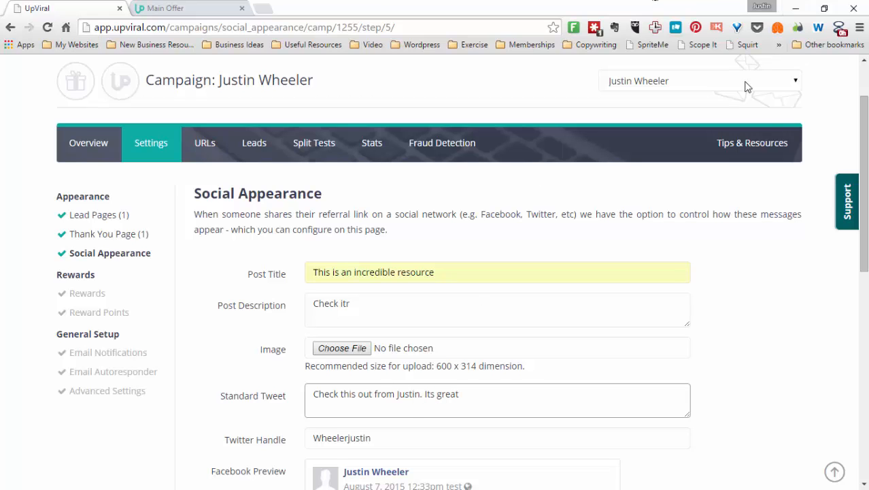
# Save the social appearance settings and continue to the rewards setup
pyautogui.moveTo(864, 136); pyautogui.dragTo(857, 242)
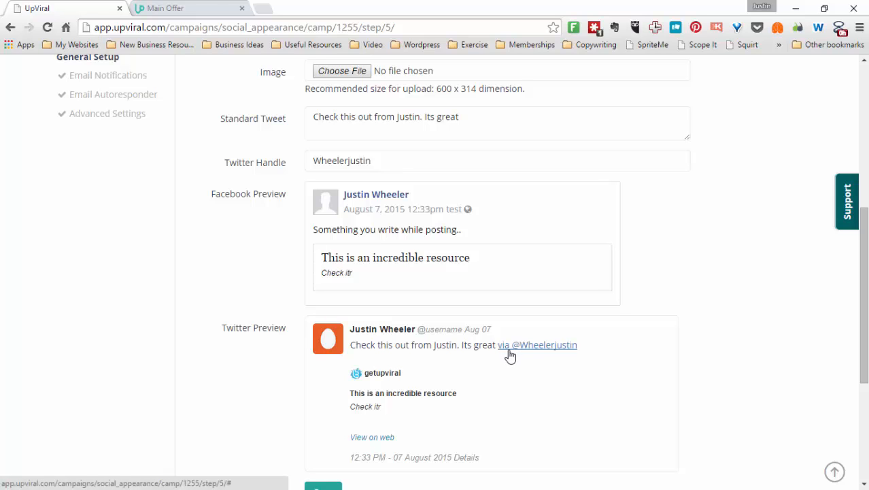
pyautogui.moveTo(860, 314); pyautogui.dragTo(855, 371)
pyautogui.click(333, 350)
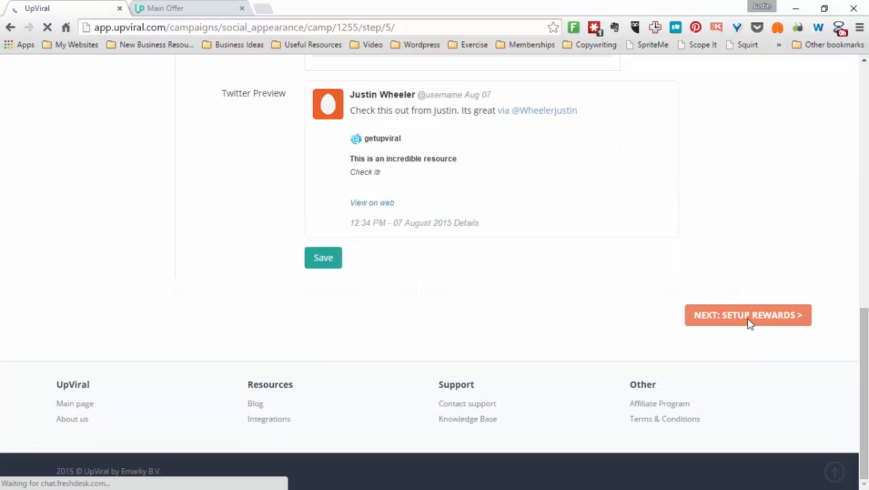
pyautogui.click(747, 316)
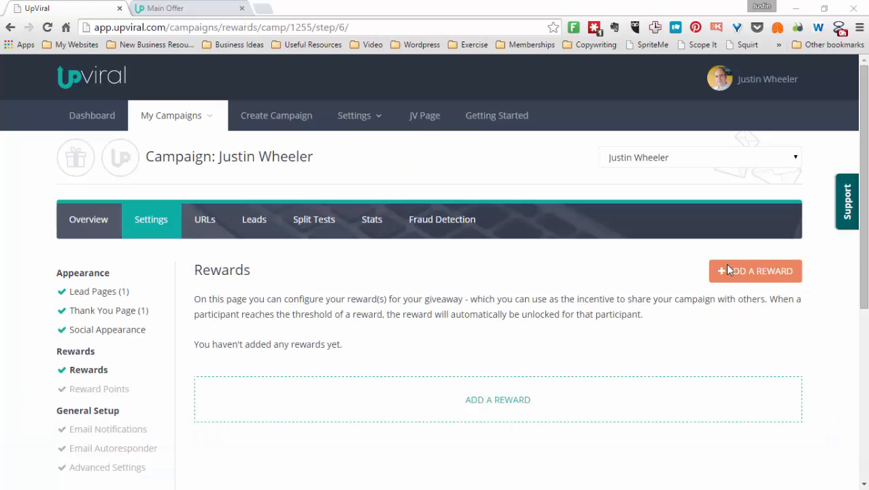
# Add a new giveaway reward named Ebook that needs 3 points to unlock
pyautogui.click(753, 272)
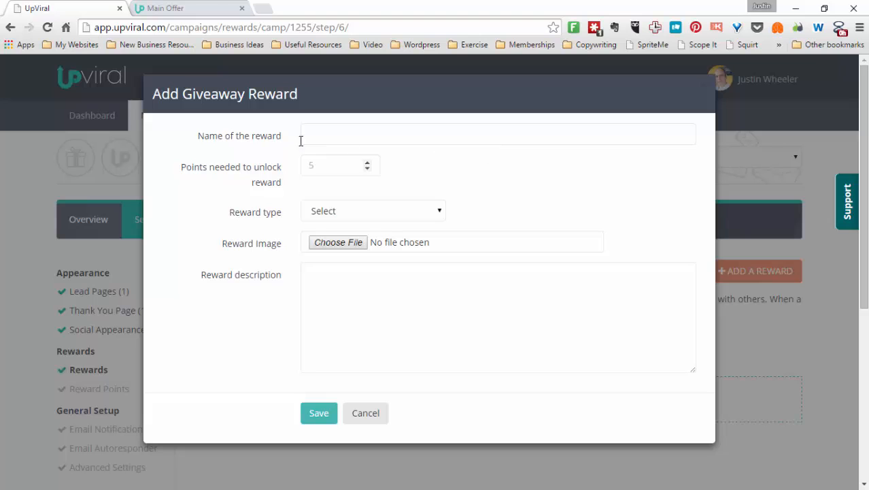
pyautogui.click(315, 136)
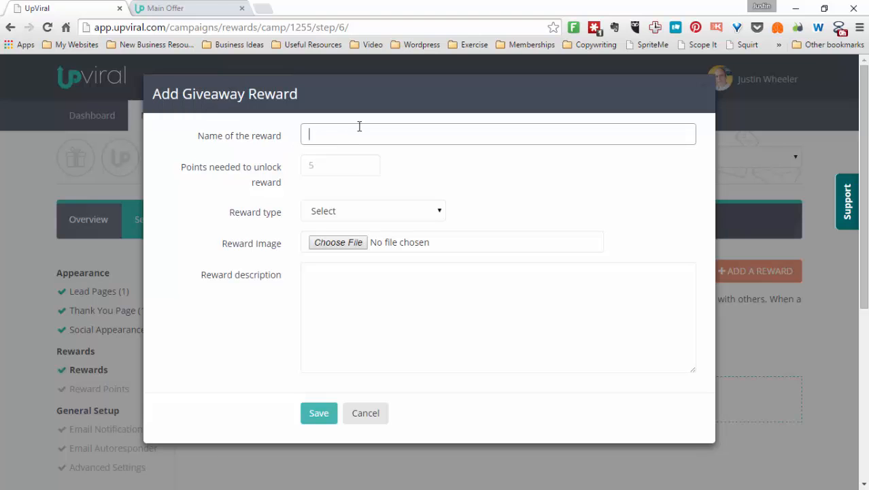
pyautogui.write('Ebook')
pyautogui.click(340, 165)
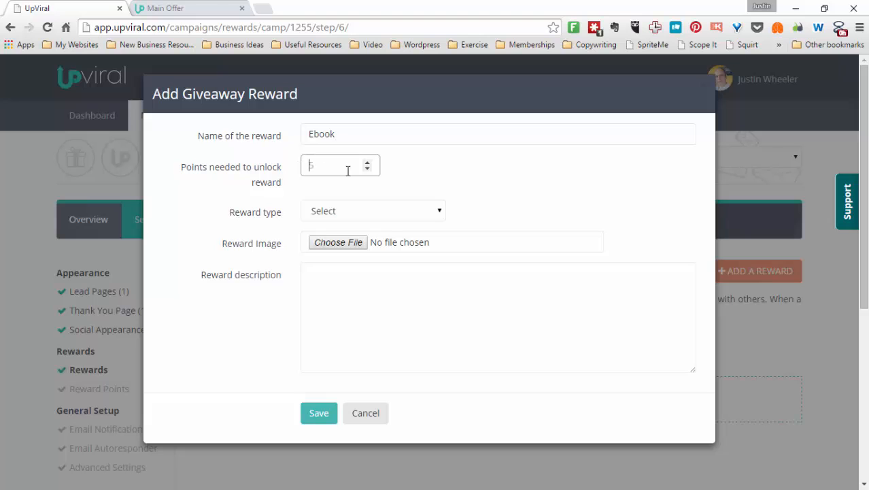
pyautogui.write('3')
# Set the reward type to Coupon code and enter the coupon code "coupon"
pyautogui.click(345, 211)
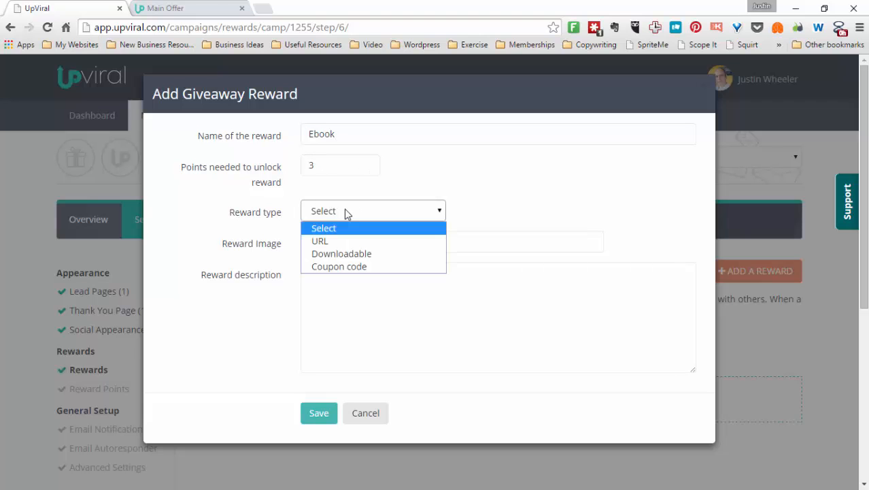
pyautogui.click(343, 246)
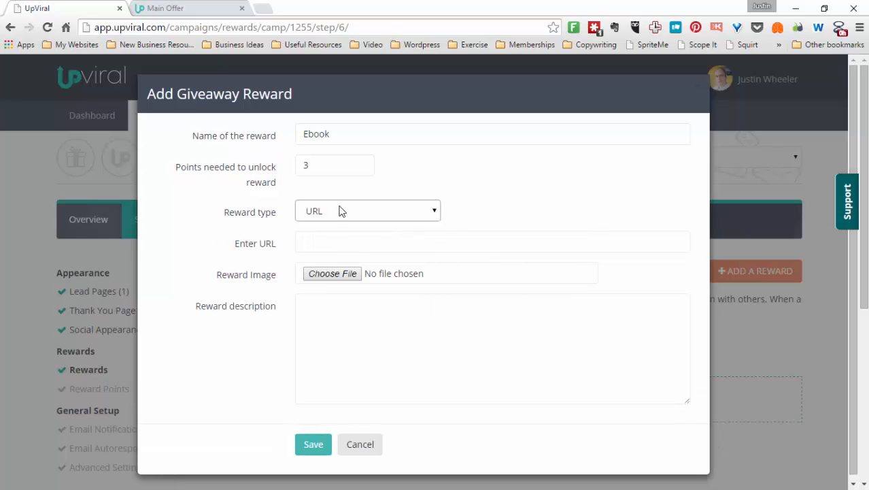
pyautogui.click(341, 212)
pyautogui.click(337, 253)
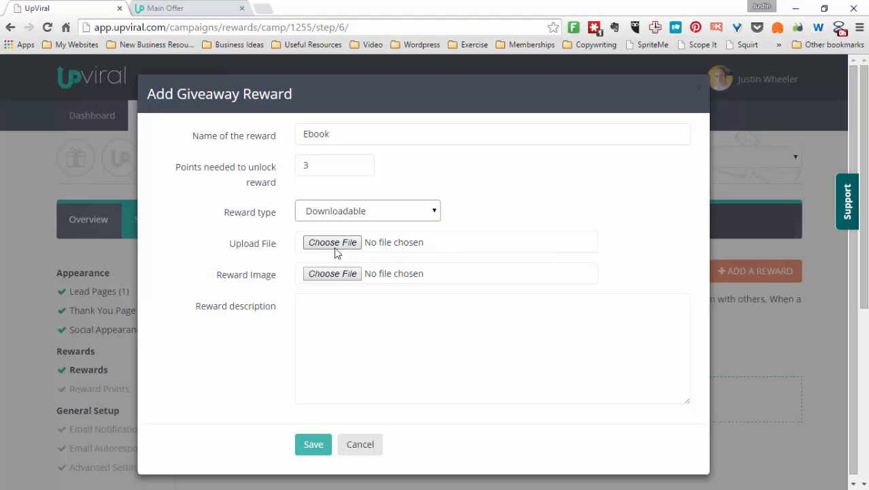
pyautogui.click(345, 209)
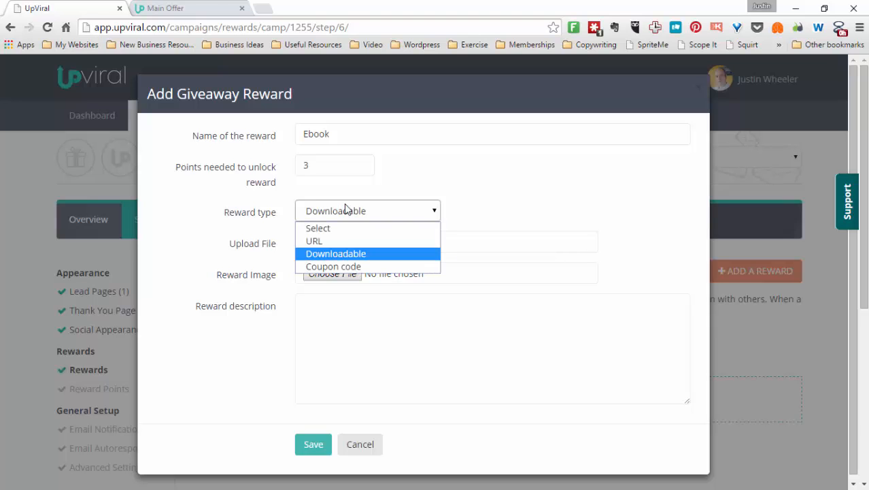
pyautogui.click(343, 266)
pyautogui.click(338, 244)
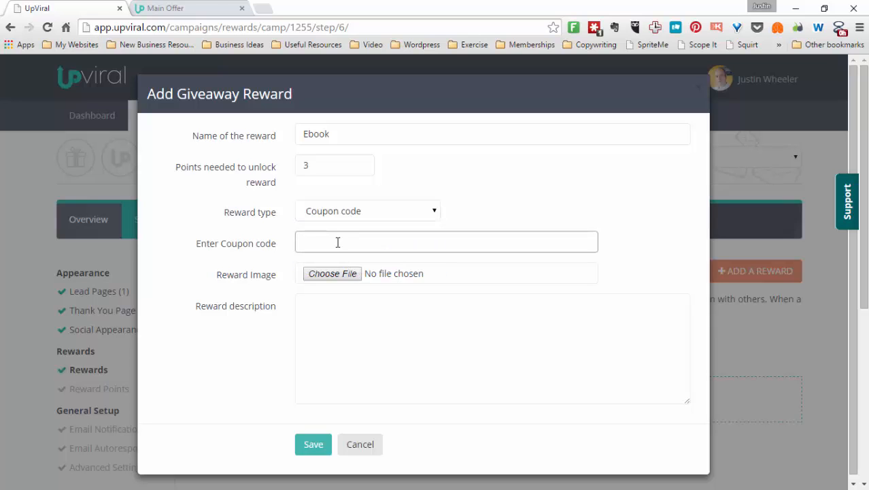
pyautogui.write('coupon')
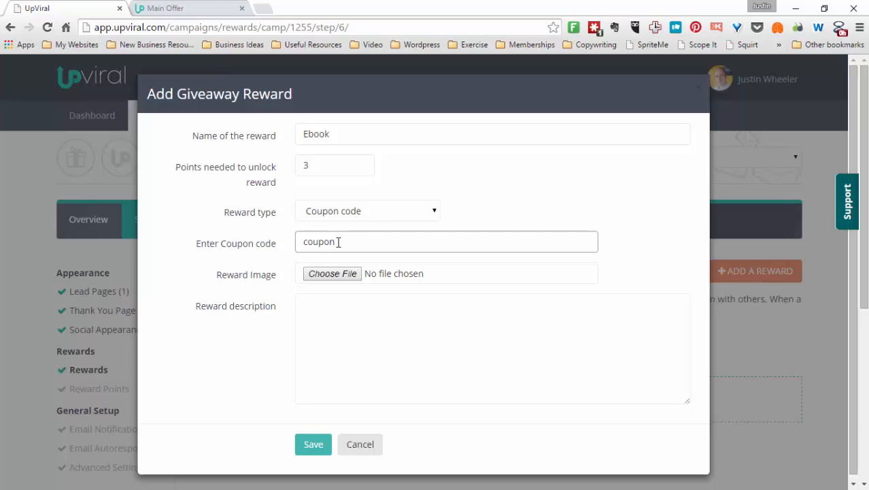
# Enter the reward description "This is" and save the reward
pyautogui.click(326, 312)
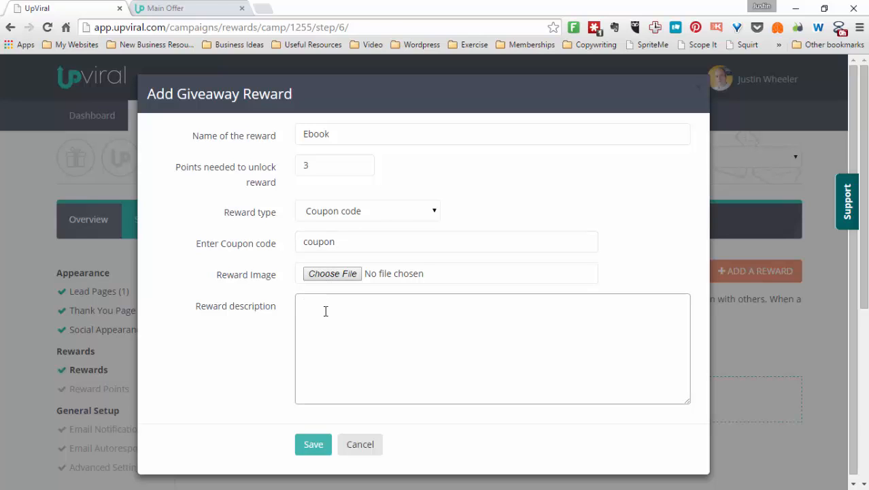
pyautogui.write('This is a great book')
pyautogui.click(314, 445)
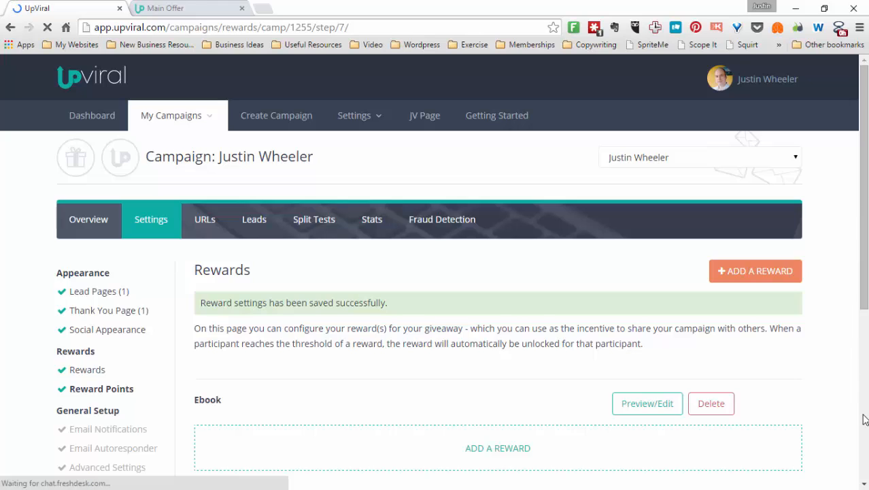
# Continue to Reward Points and set all four signup and referral point values to 1
pyautogui.scroll(-5, 863, 266)
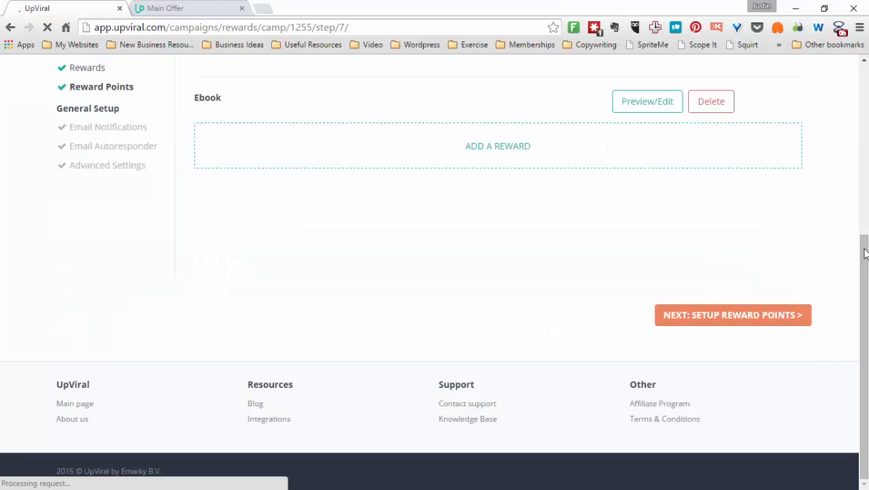
pyautogui.click(753, 322)
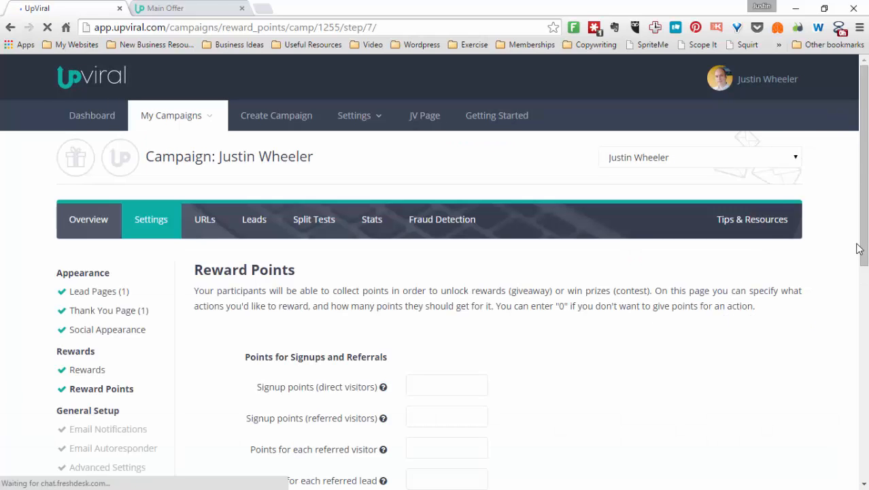
pyautogui.scroll(-1, 857, 284)
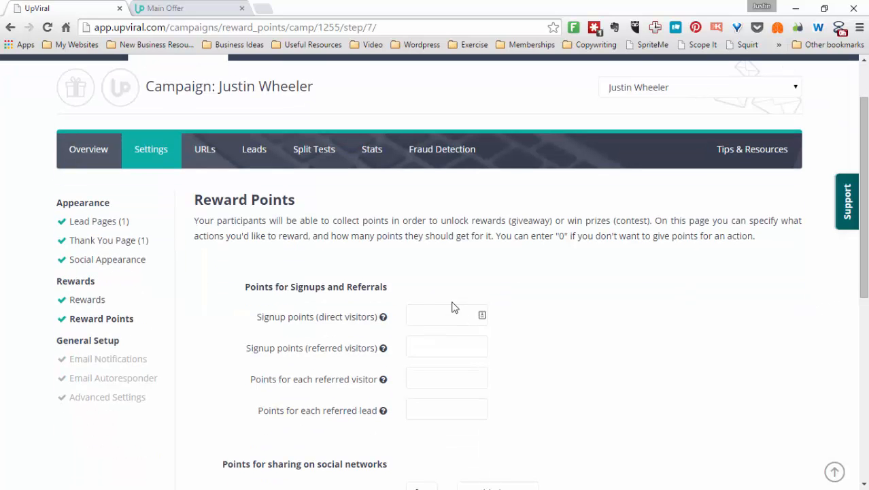
pyautogui.click(439, 321)
pyautogui.write('1')
pyautogui.click(434, 345)
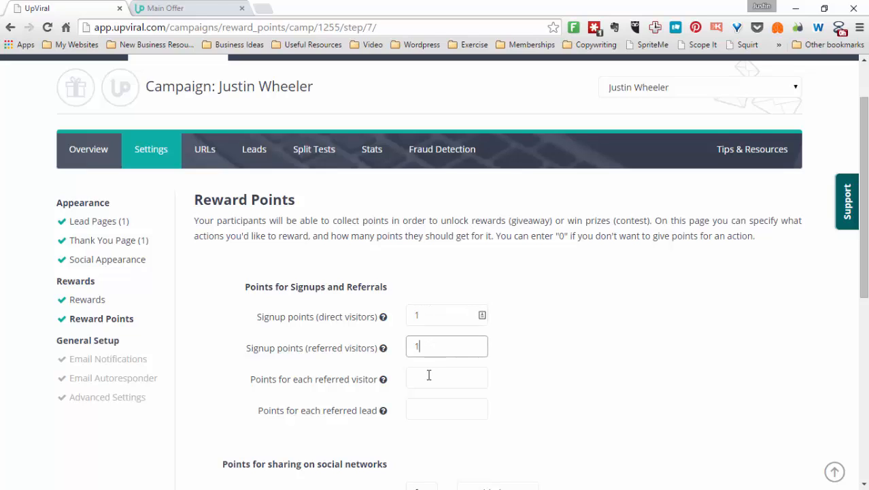
pyautogui.click(428, 376)
pyautogui.write('1')
pyautogui.click(428, 410)
pyautogui.write('1')
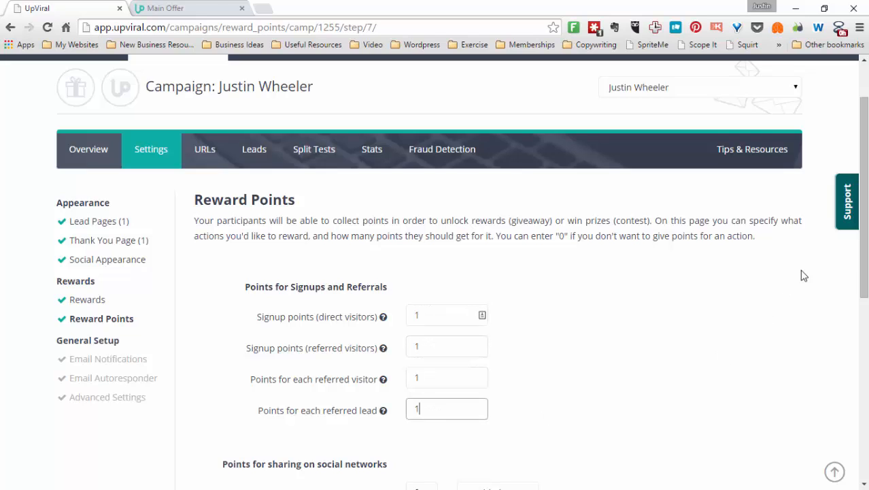
# Set the sharing points for Facebook, Twitter, Google+, LinkedIn and Pinterest to 1 each and save
pyautogui.moveTo(861, 265); pyautogui.dragTo(835, 353)
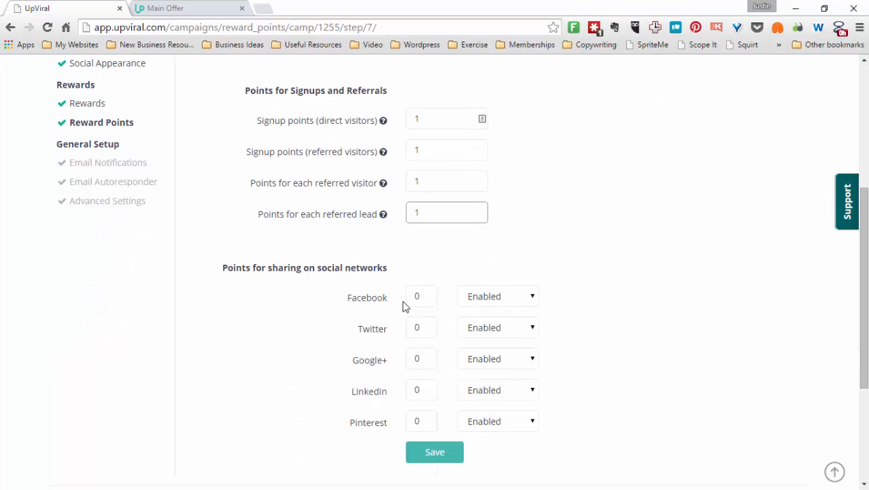
pyautogui.doubleClick(427, 292)
pyautogui.write('1')
pyautogui.doubleClick(414, 327)
pyautogui.write('1')
pyautogui.doubleClick(415, 359)
pyautogui.write('1')
pyautogui.doubleClick(417, 389)
pyautogui.write('1')
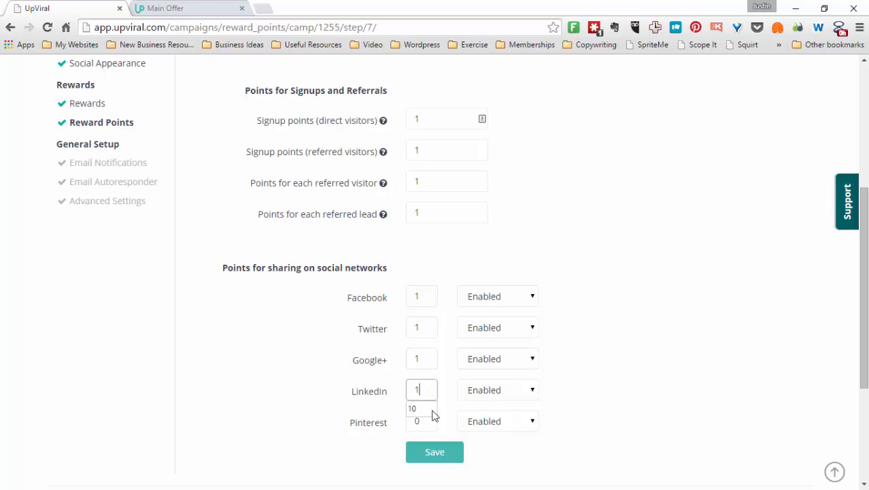
pyautogui.doubleClick(427, 425)
pyautogui.write('1')
pyautogui.click(435, 454)
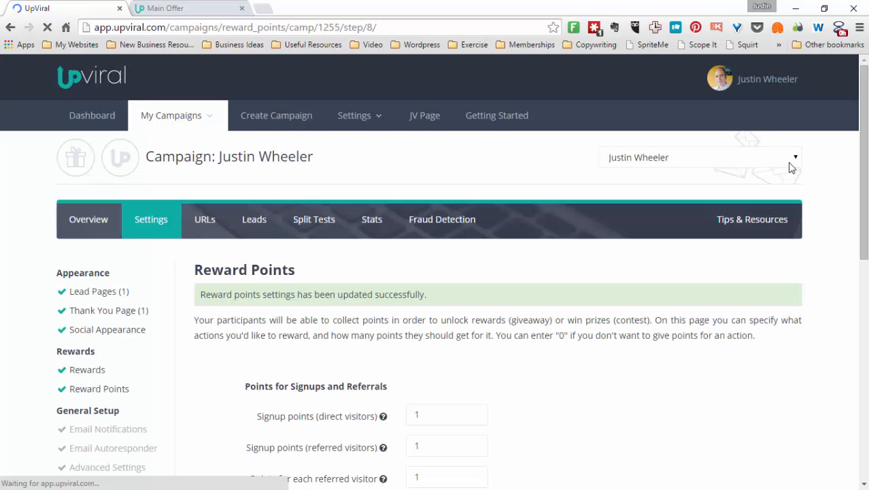
# Continue to Email Notifications and enable emails after registration and when the Ebook reward is unlocked
pyautogui.scroll(-3, 843, 246)
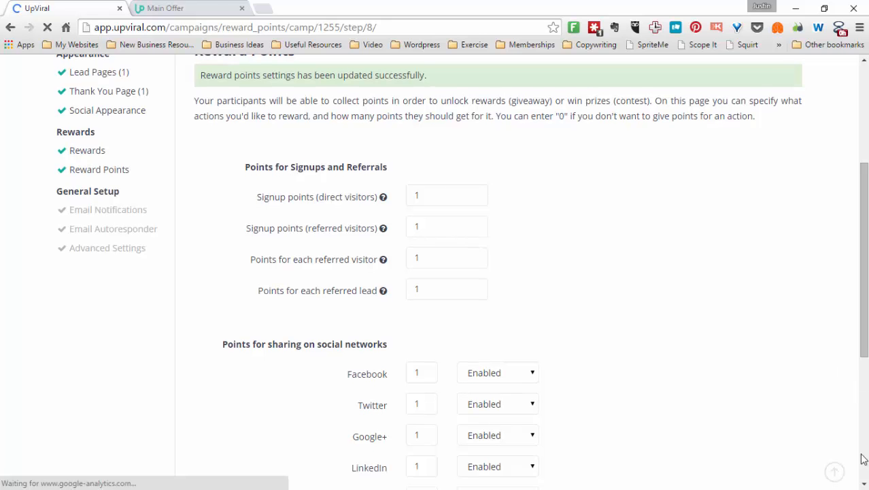
pyautogui.scroll(-5, 863, 459)
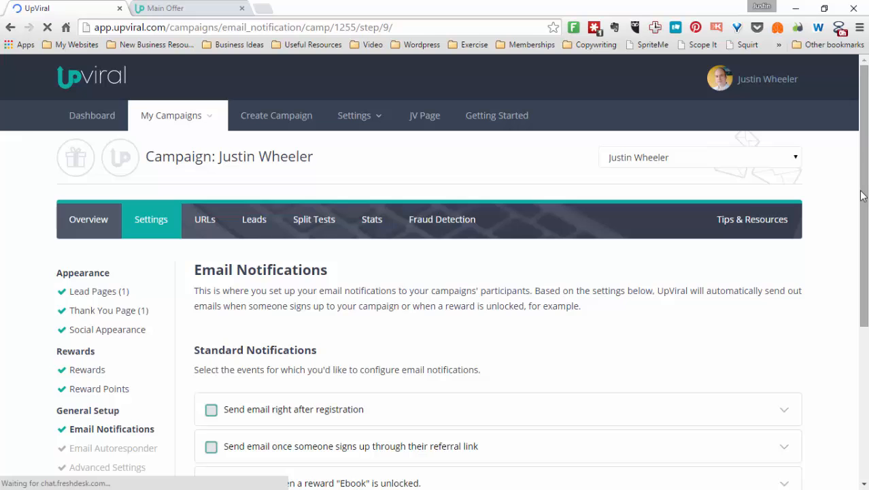
pyautogui.moveTo(862, 196); pyautogui.dragTo(849, 300)
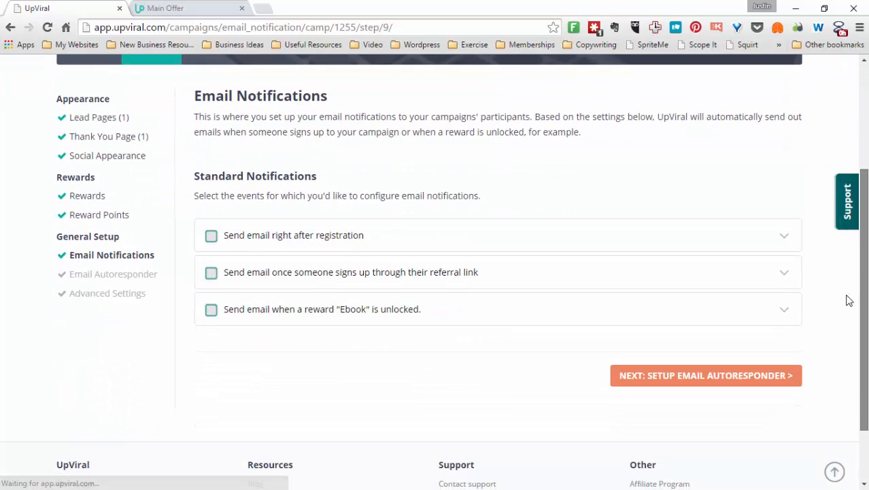
pyautogui.click(216, 244)
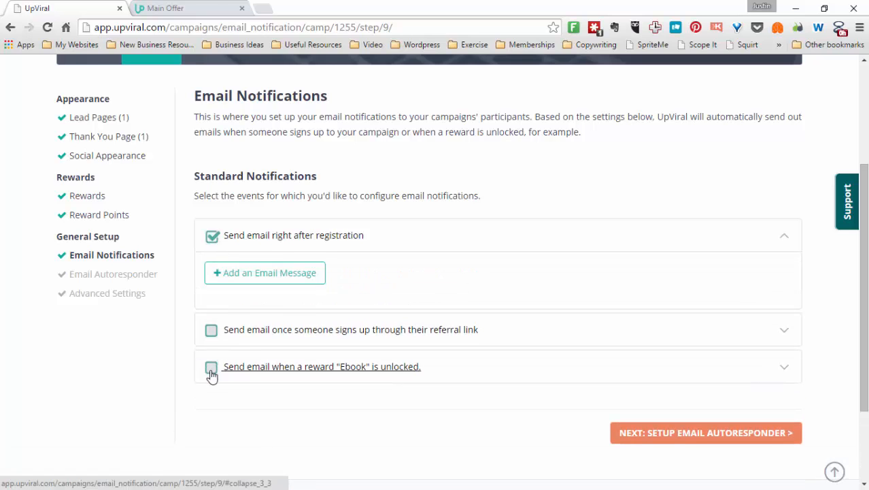
pyautogui.click(212, 371)
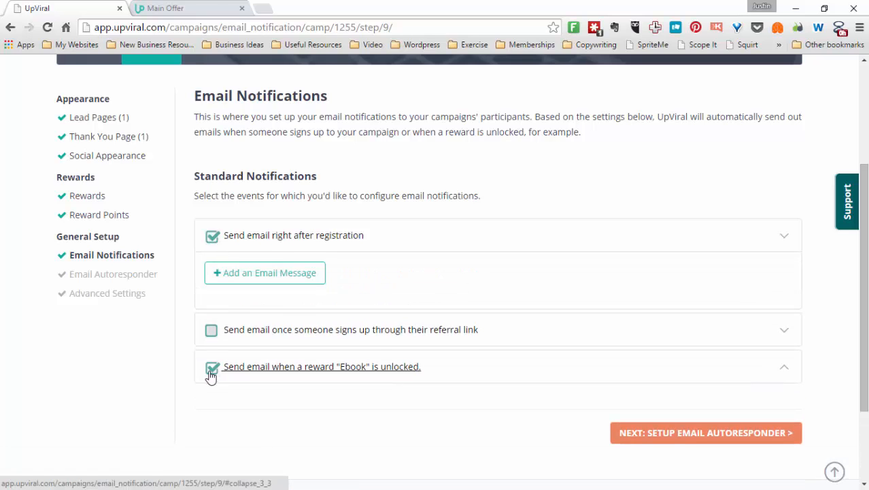
# Expand the registration email notification section to show its email message option
pyautogui.click(212, 242)
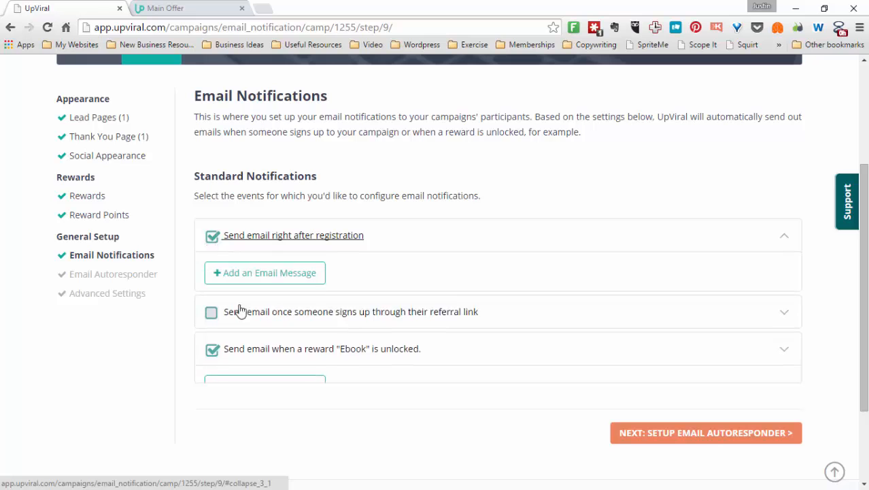
pyautogui.click(213, 235)
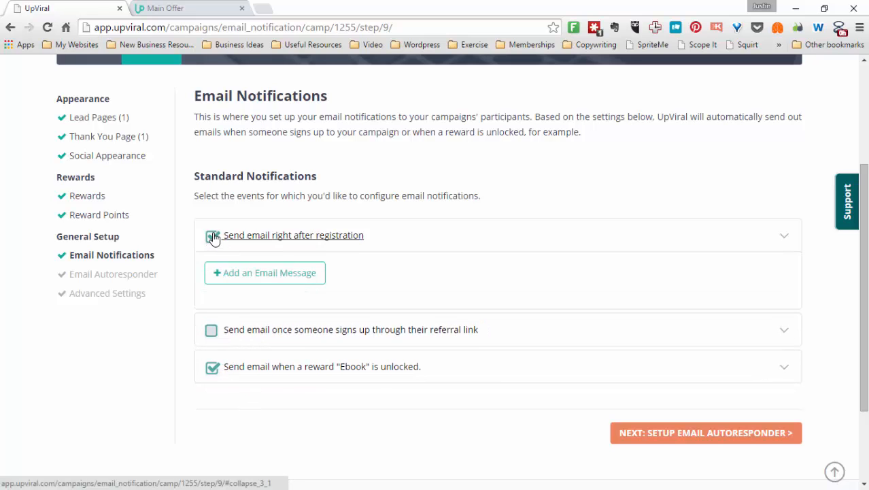
pyautogui.click(212, 243)
pyautogui.click(213, 242)
pyautogui.click(213, 241)
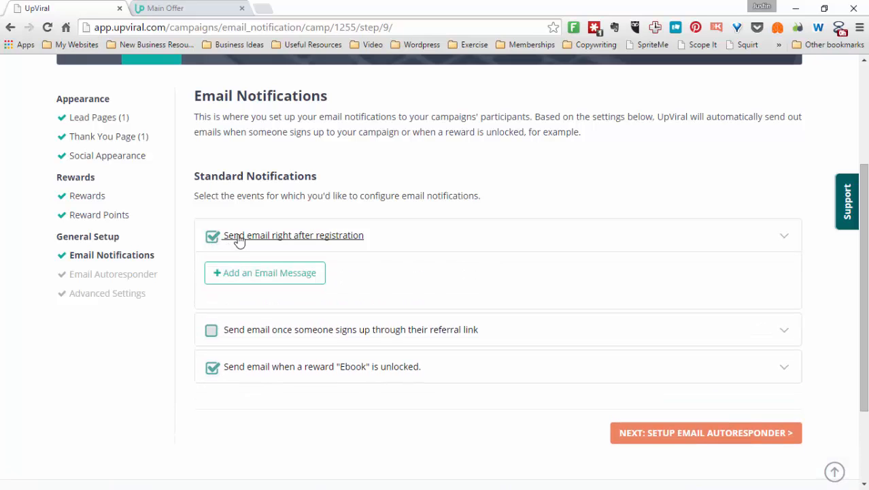
# Open a new email message for the notification sent right after registration
pyautogui.click(213, 241)
pyautogui.click(214, 241)
pyautogui.click(215, 242)
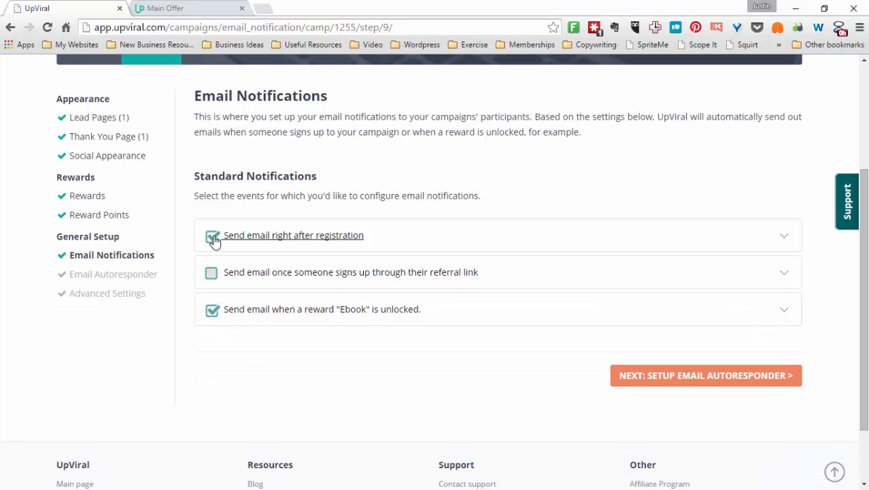
pyautogui.click(263, 237)
pyautogui.click(253, 273)
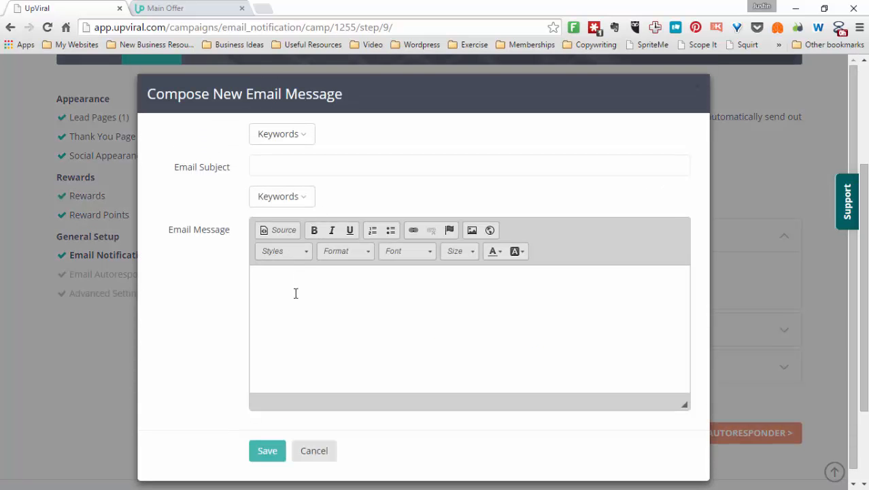
# Compose the registration email with the message Thanks and the subject Thanks, and save it
pyautogui.write('Thanks')
pyautogui.click(275, 455)
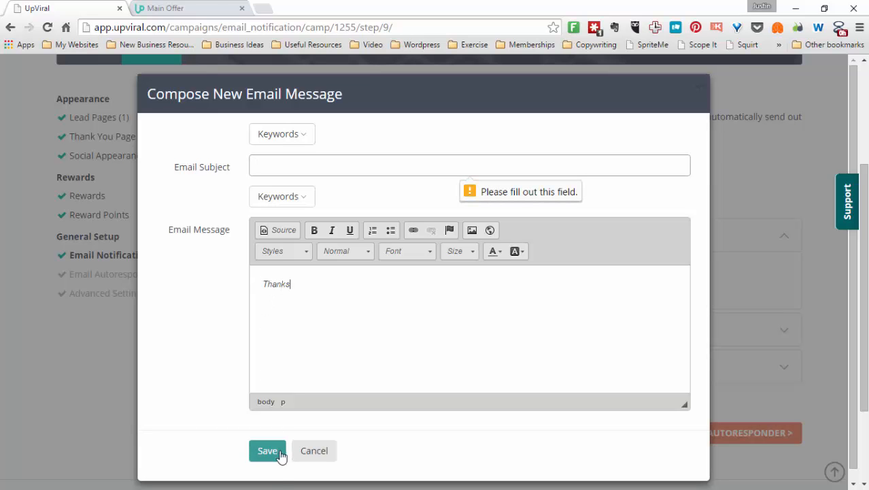
pyautogui.write('Thanks')
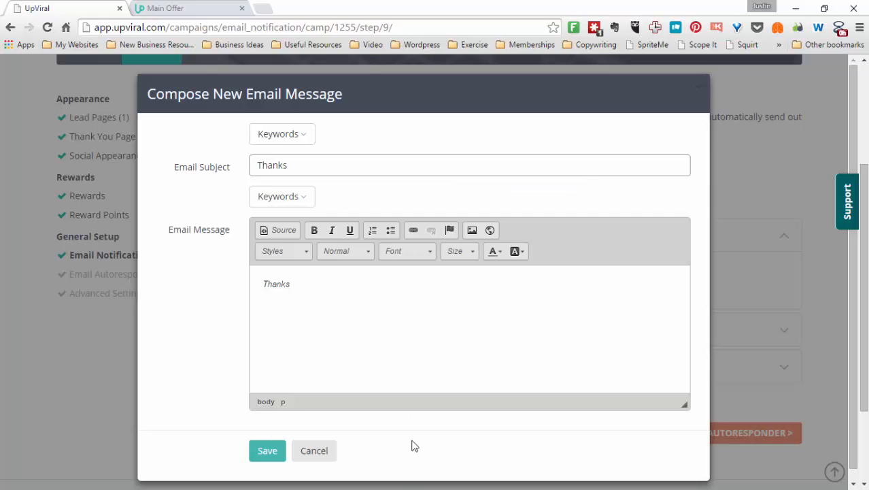
pyautogui.click(264, 450)
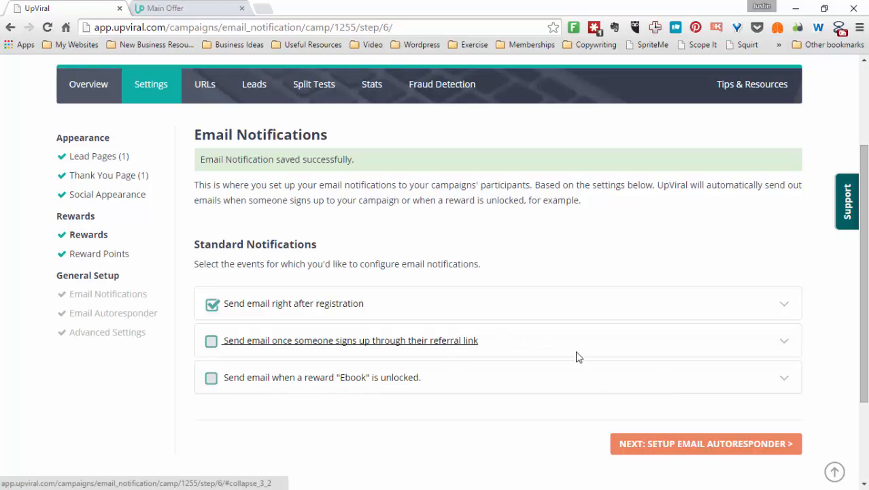
# Continue to the Email Autoresponder step and check the available autoresponder choices
pyautogui.click(687, 444)
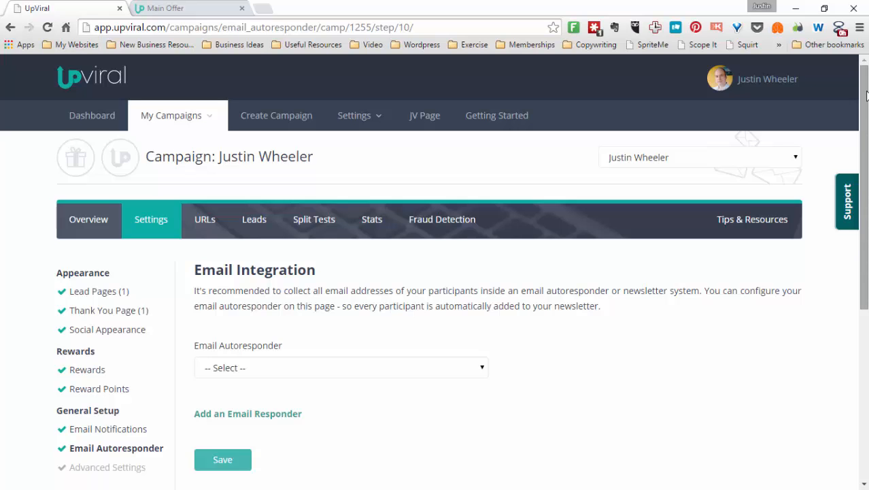
pyautogui.scroll(-2, 849, 157)
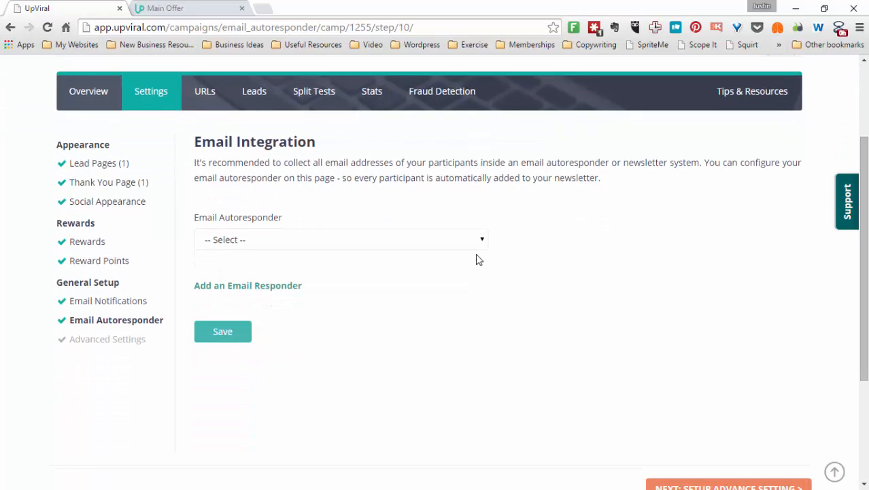
pyautogui.click(485, 240)
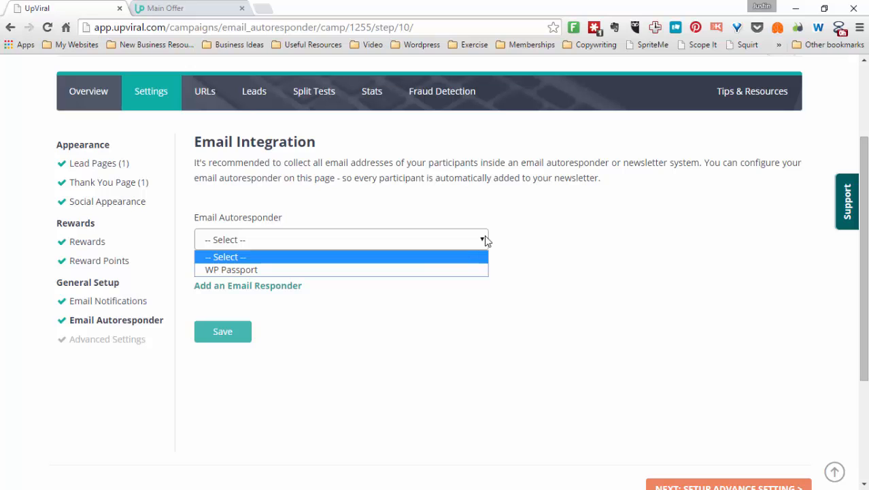
pyautogui.click(485, 240)
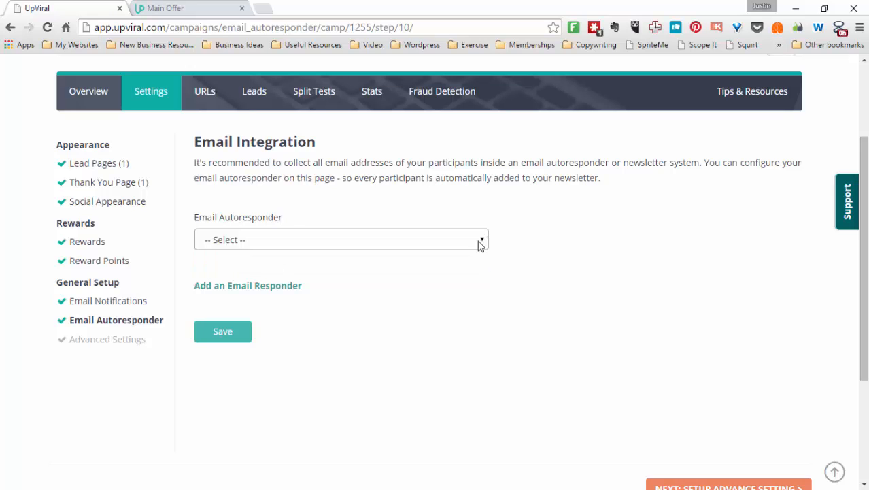
pyautogui.click(243, 287)
pyautogui.click(417, 163)
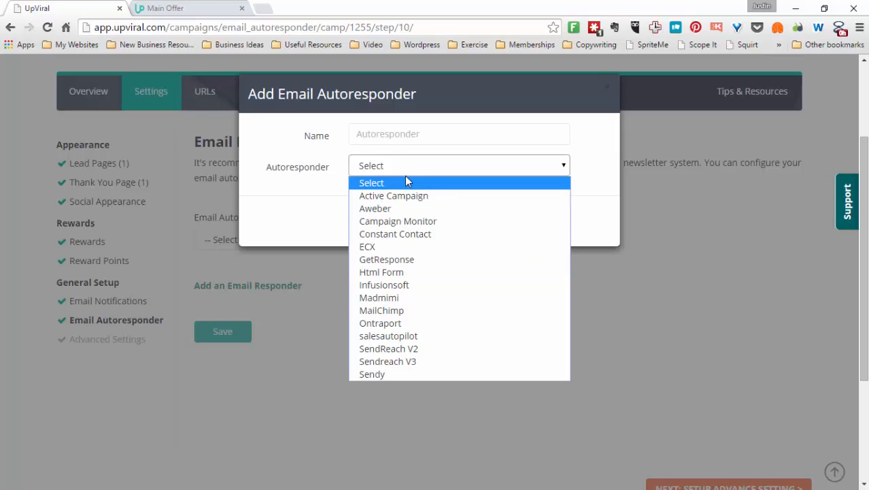
pyautogui.click(353, 185)
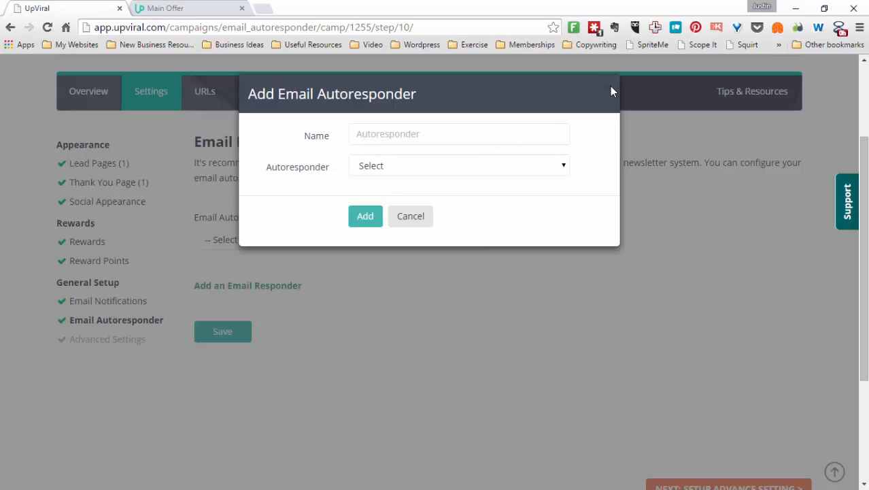
pyautogui.click(423, 222)
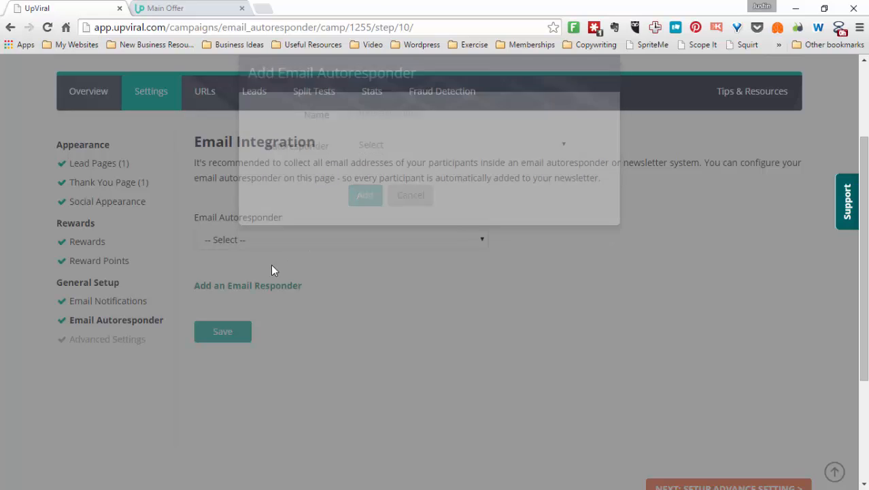
# Select WP Passport as the campaign's email autoresponder and save
pyautogui.click(291, 240)
pyautogui.click(284, 270)
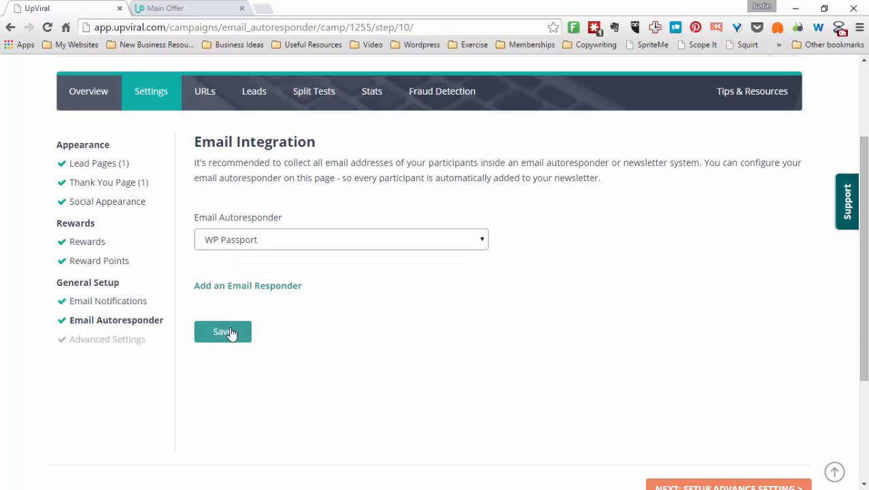
pyautogui.click(232, 332)
# Continue to the Advanced Settings step
pyautogui.click(764, 484)
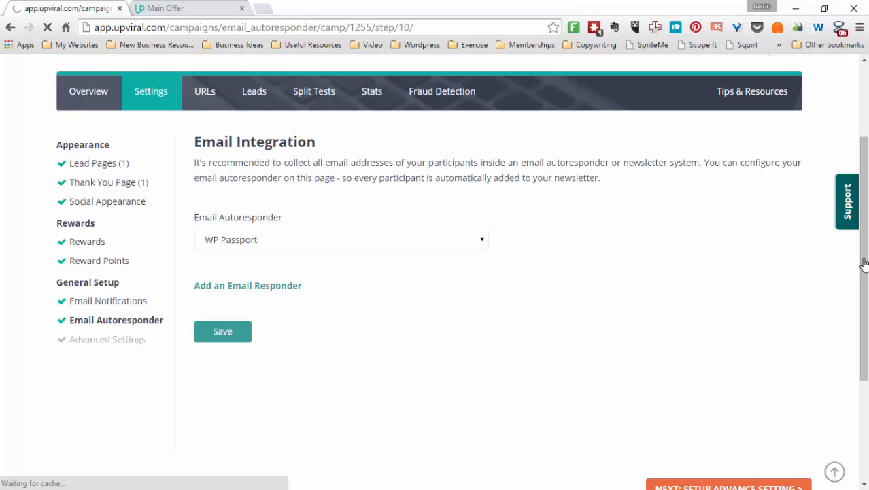
pyautogui.scroll(-2, 863, 266)
pyautogui.click(744, 366)
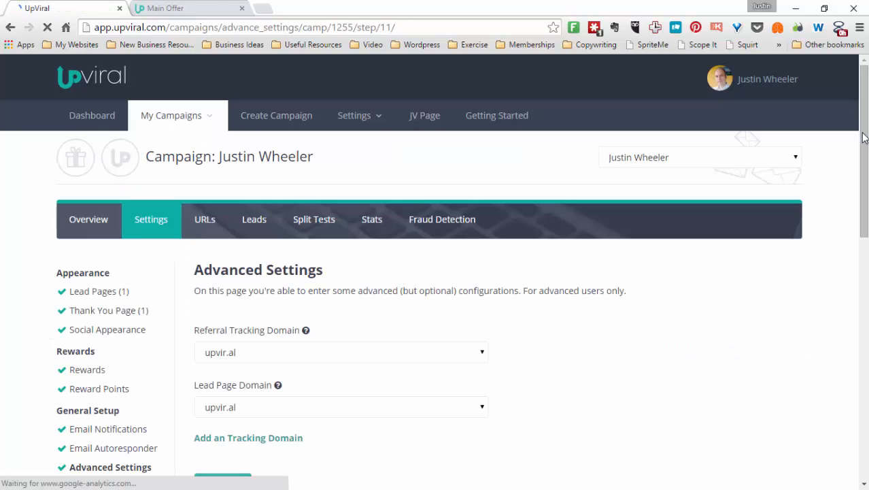
# Review the lead page domain options and the Add Tracking Domain dialog without adding anything
pyautogui.scroll(-3, 862, 139)
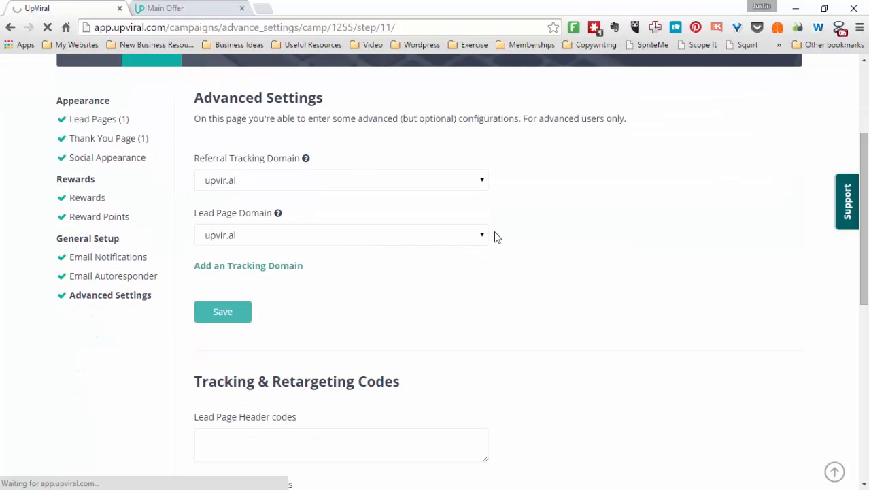
pyautogui.click(486, 236)
pyautogui.click(484, 235)
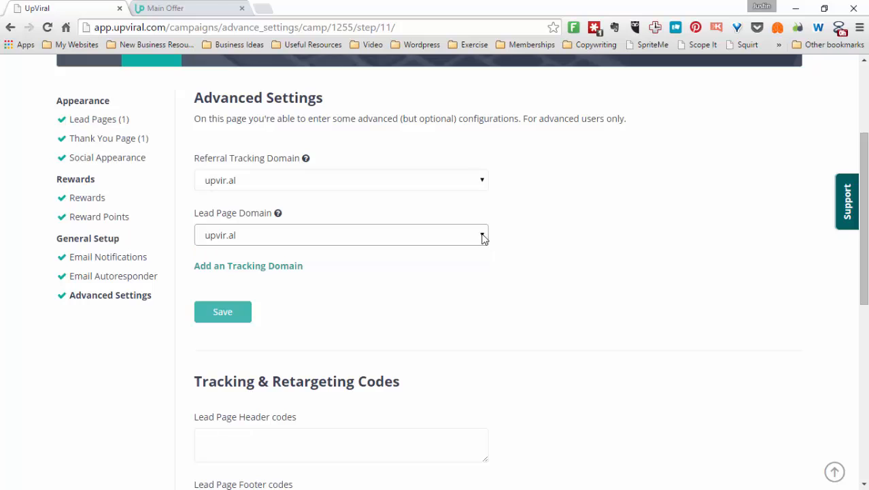
pyautogui.click(229, 271)
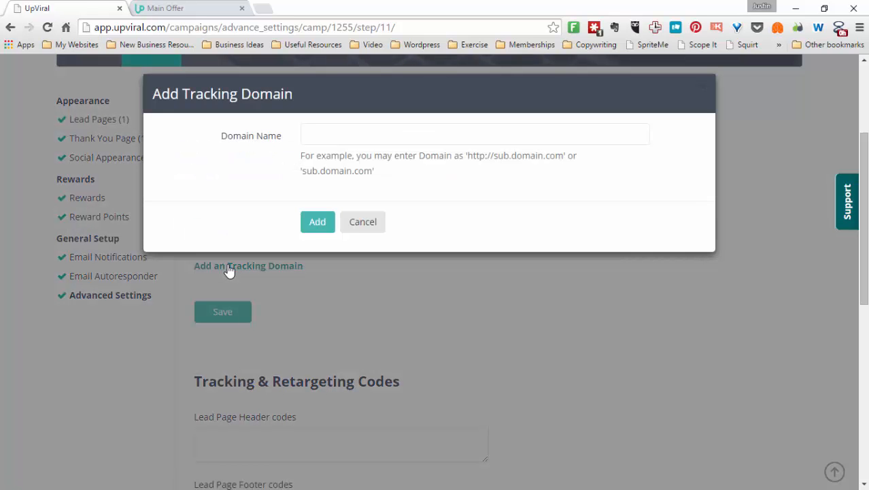
pyautogui.click(364, 223)
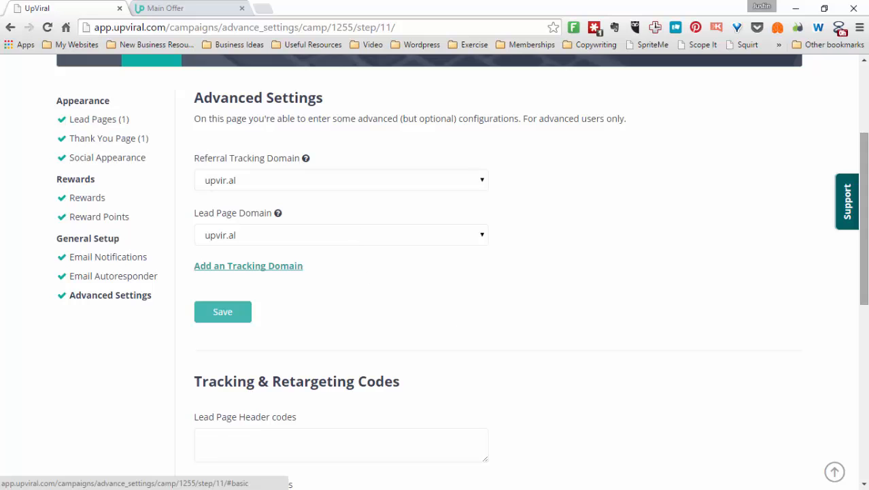
pyautogui.moveTo(860, 251); pyautogui.dragTo(859, 146)
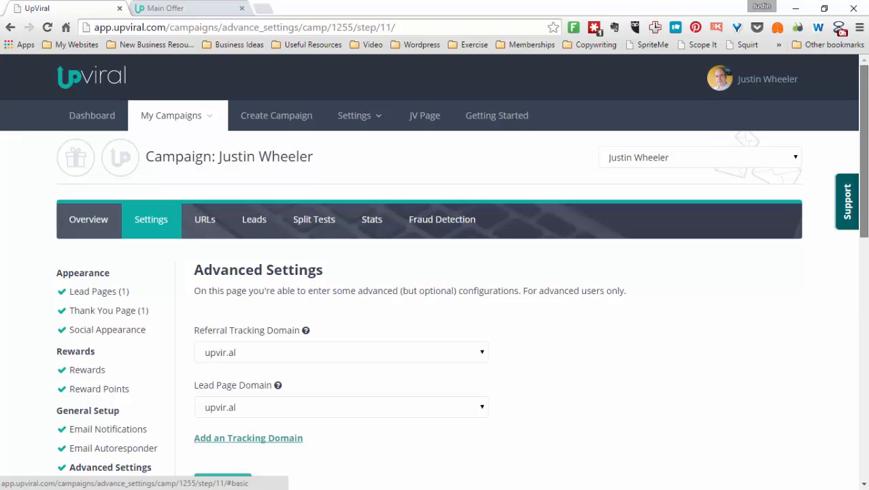
pyautogui.moveTo(867, 188); pyautogui.dragTo(867, 210)
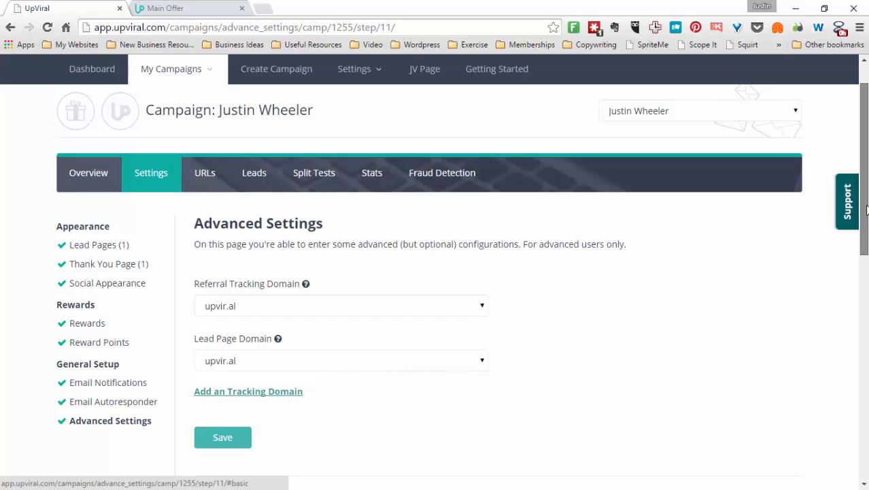
pyautogui.moveTo(867, 210); pyautogui.dragTo(847, 398)
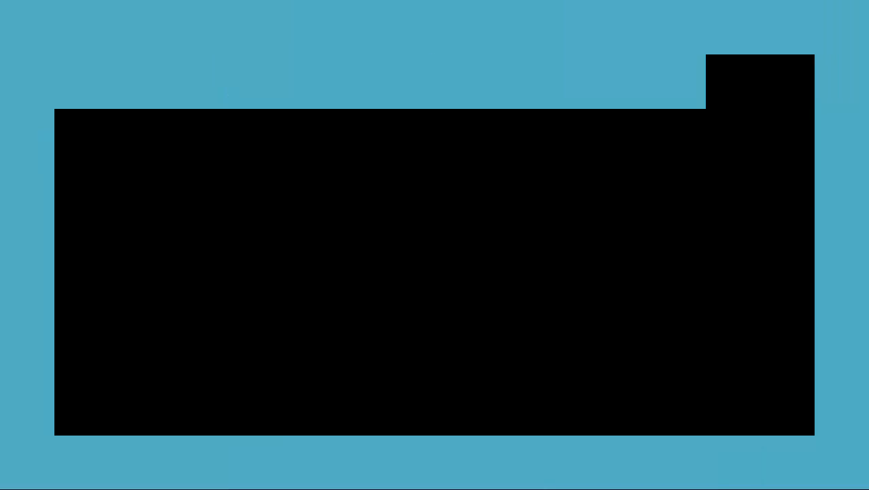